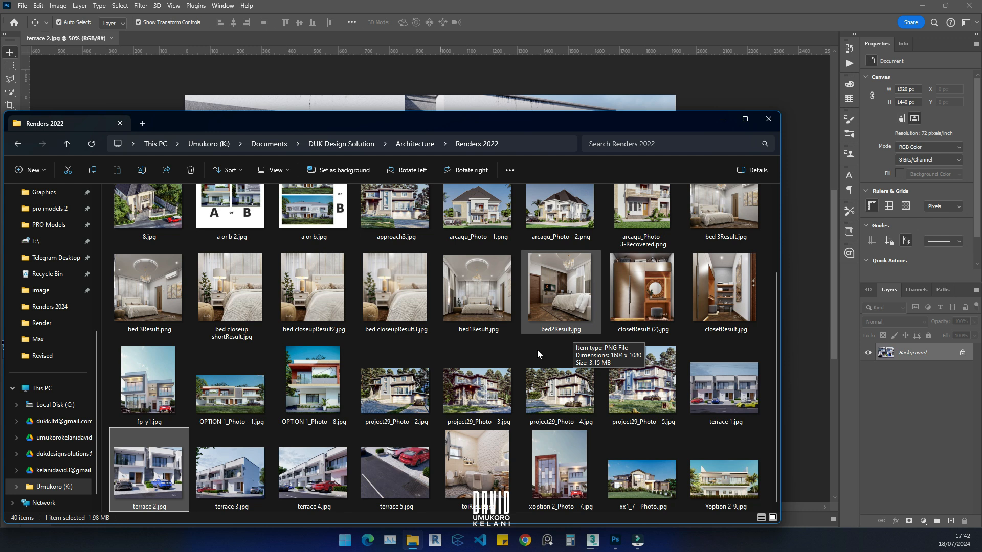
- Open the terrace 2.jpg render in the photo viewer, examine its facade detail up close, and return to Photoshop
double_click(142, 483)
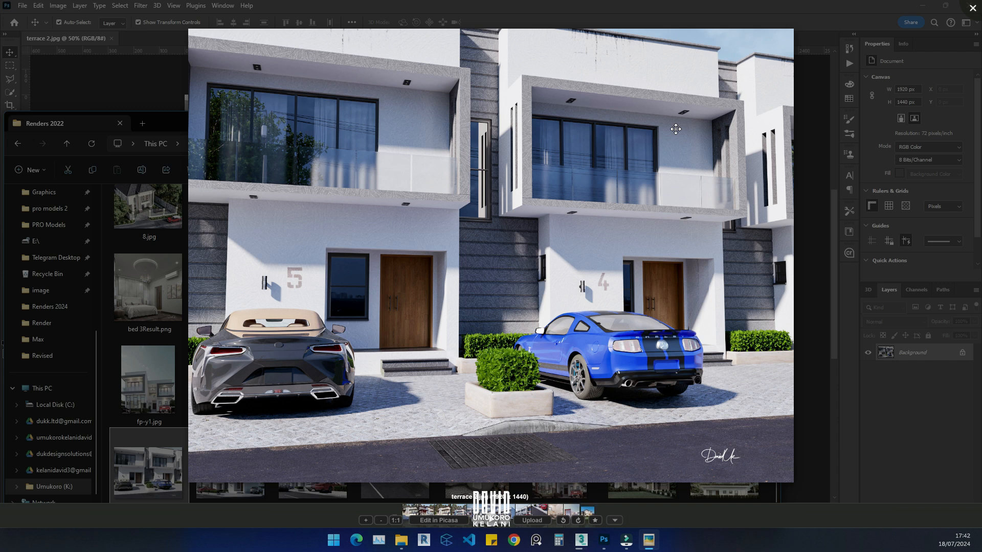
scroll(675, 129, up, 4)
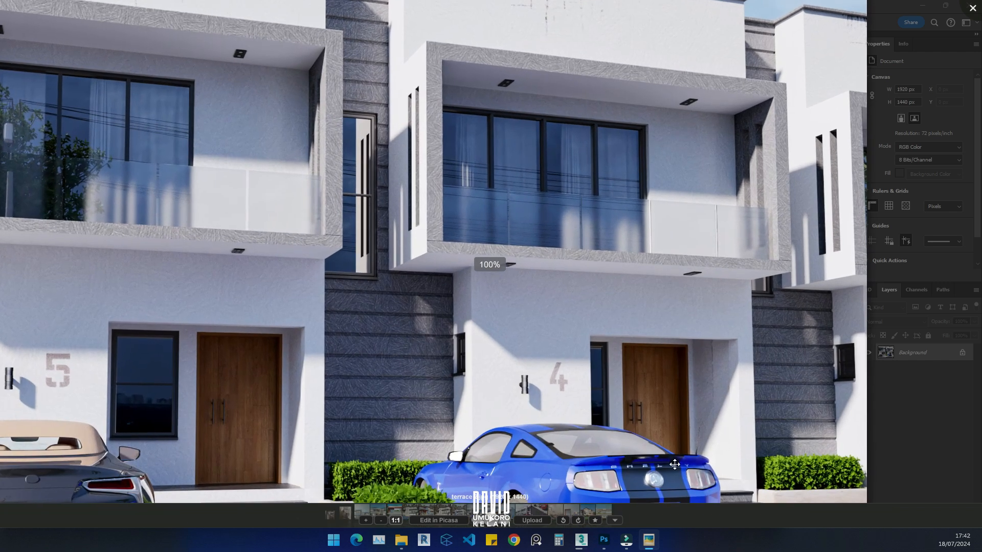
click(905, 435)
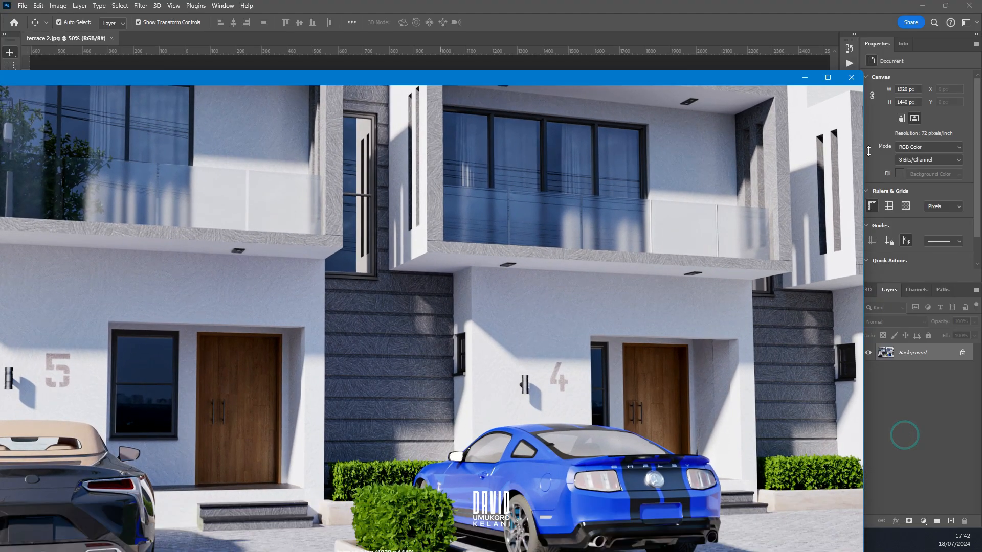
click(803, 77)
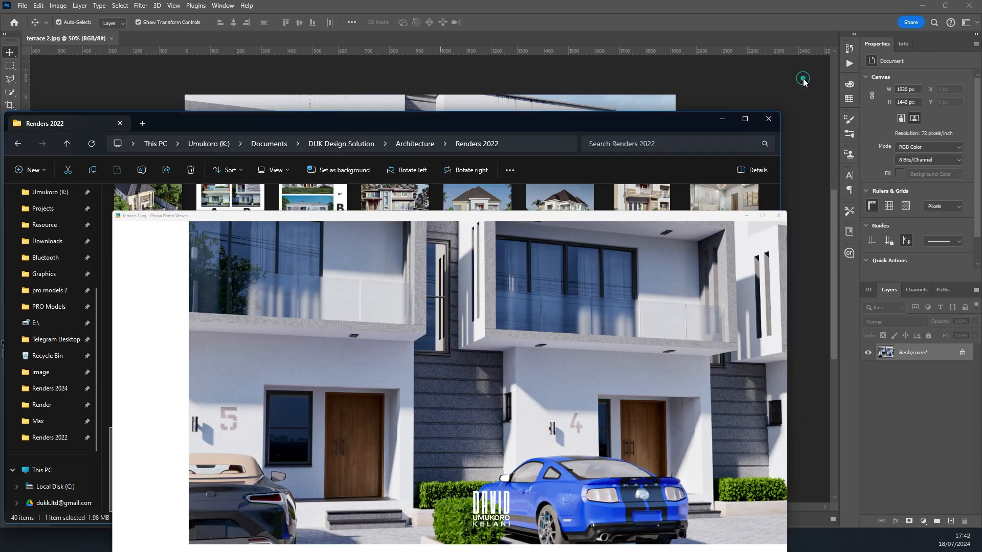
click(698, 19)
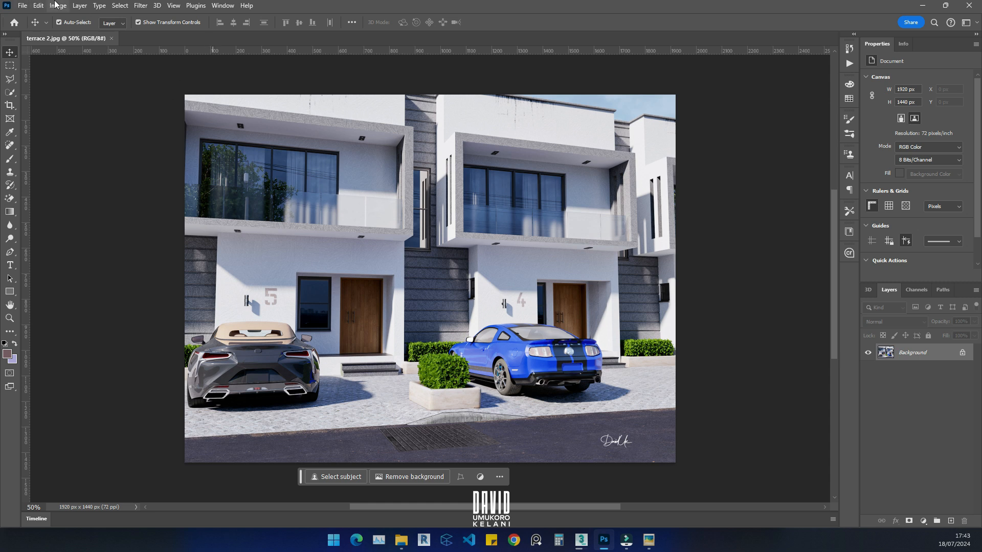
- Check the image's pixel dimensions and resolution in the Image Size settings without changing them
click(58, 5)
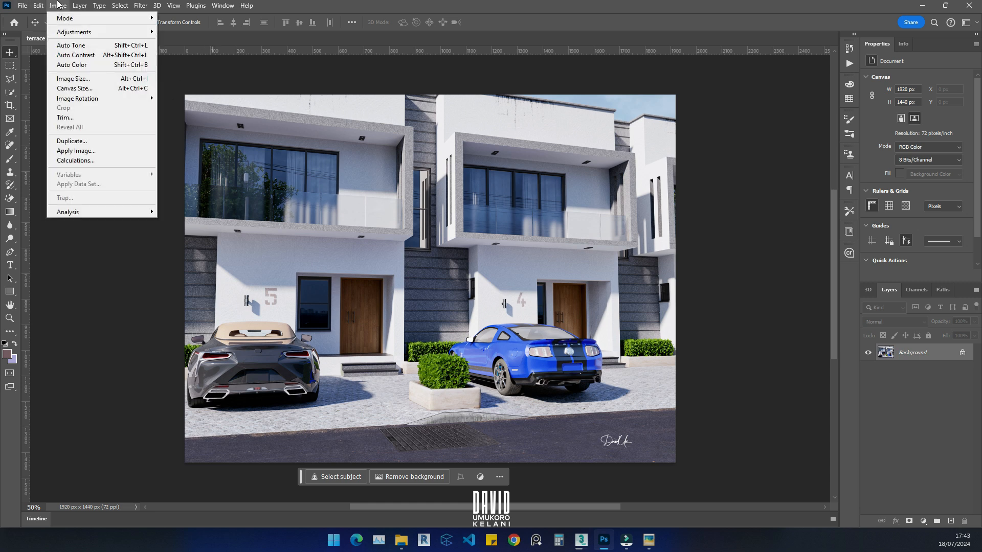
click(61, 80)
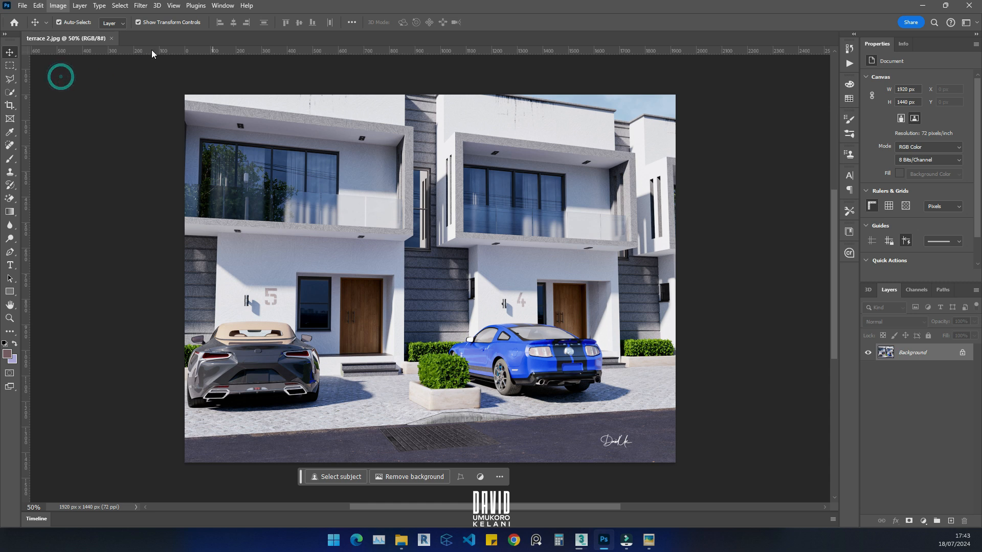
drag(870, 145, 503, 148)
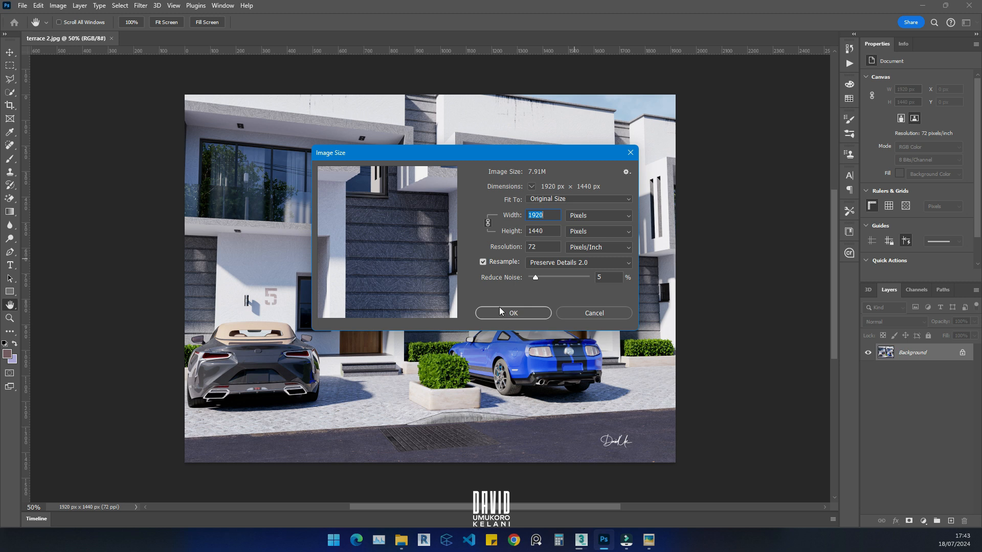
click(592, 313)
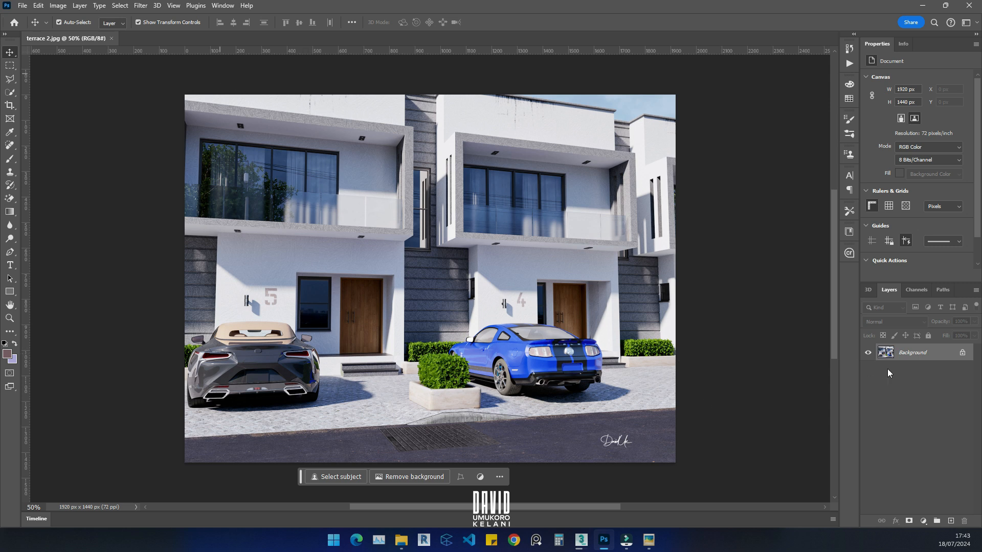
- Duplicate the Background layer and sharpen the copy using Unsharp Mask with amount 21%, radius 7.5 pixels and threshold 0
key(ctrl+j)
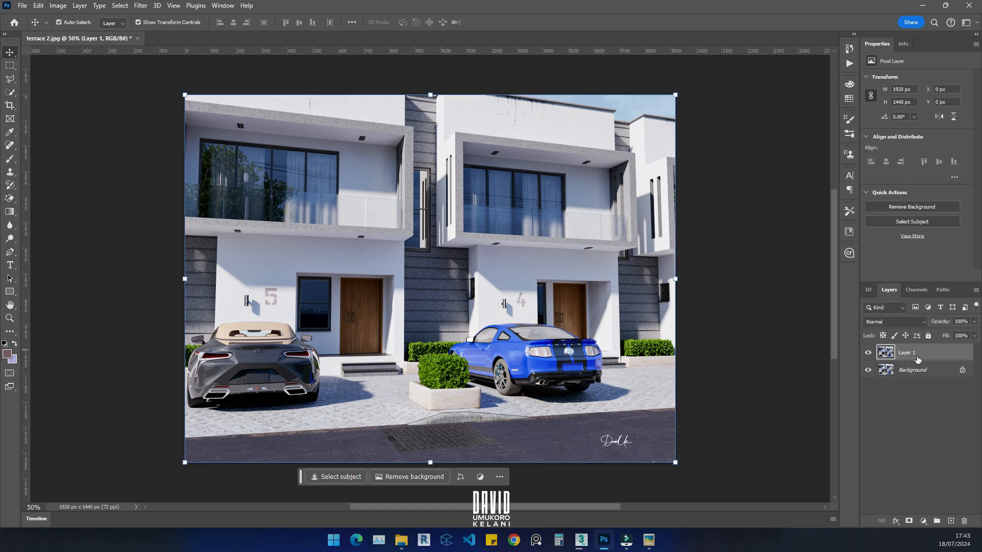
click(138, 6)
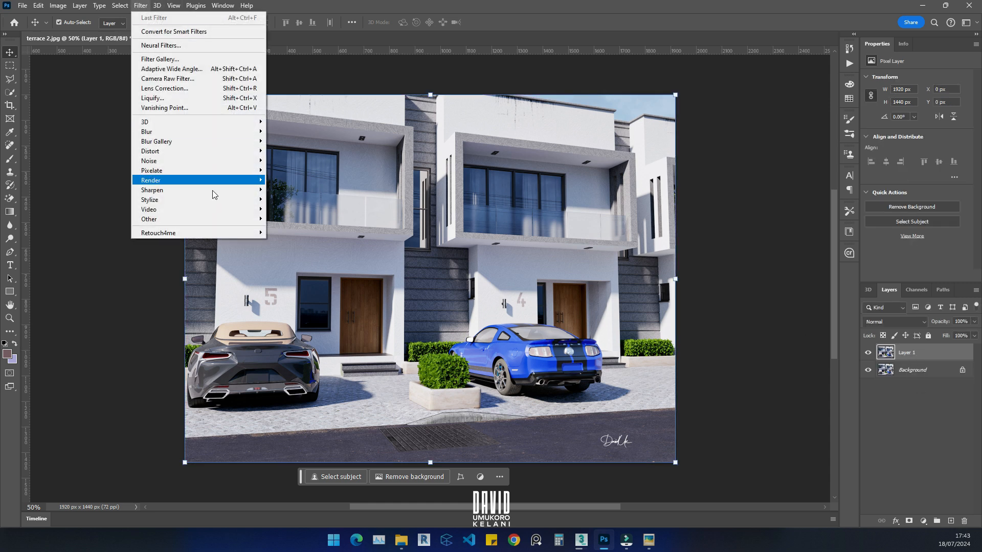
mouse_move(251, 218)
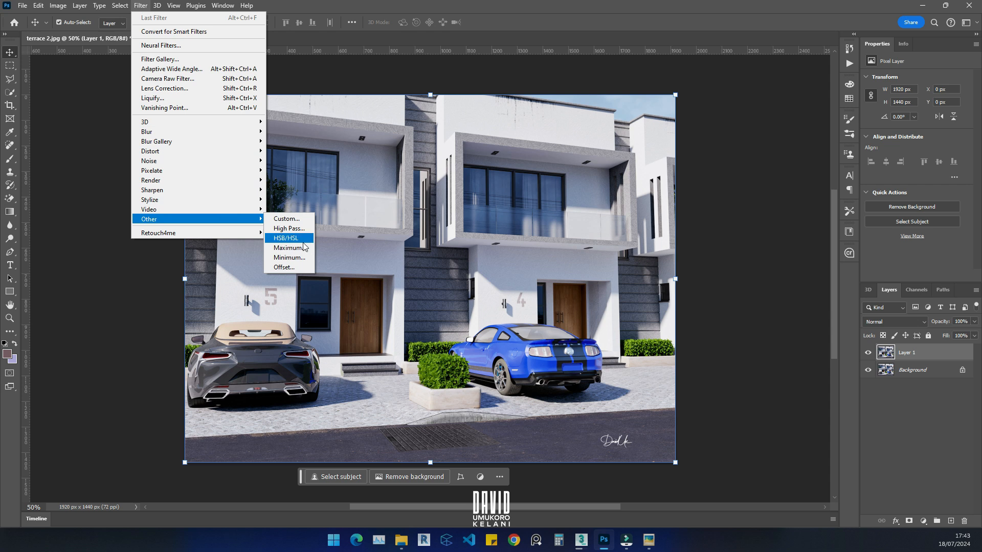
mouse_move(251, 185)
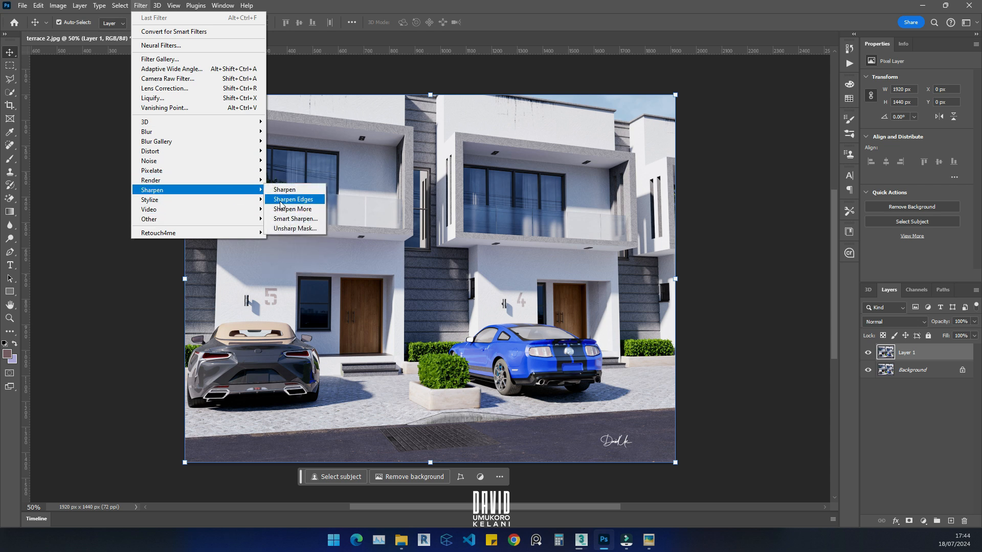
click(298, 229)
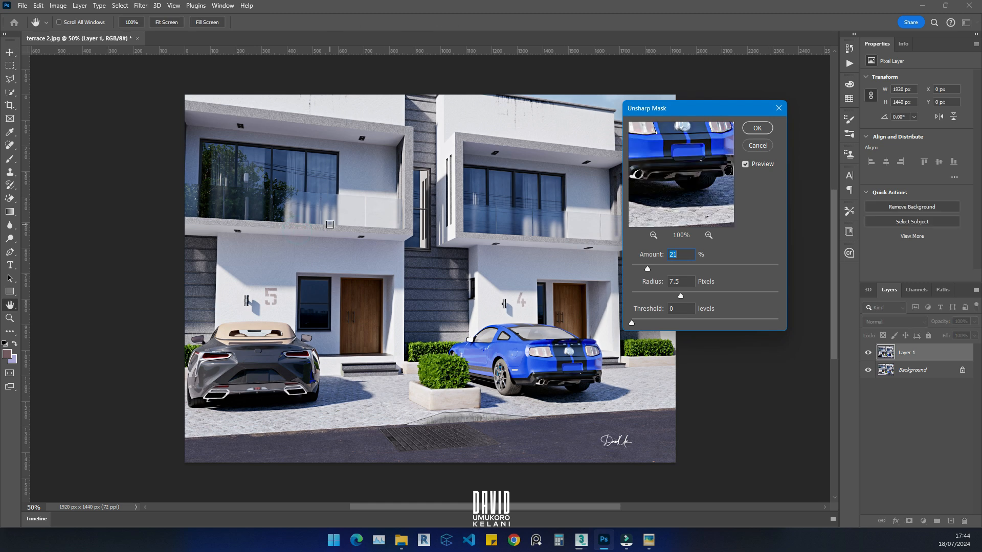
drag(716, 111, 504, 113)
click(532, 168)
click(532, 167)
click(543, 132)
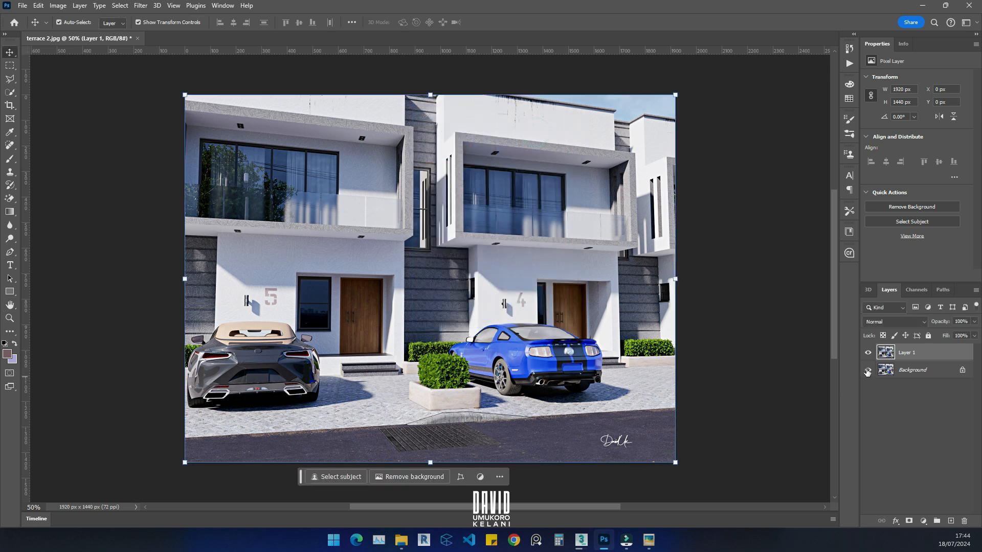
- Start the Camera Raw Filter on the duplicate layer and set the effects to Texture -7 and Clarity +28
click(145, 5)
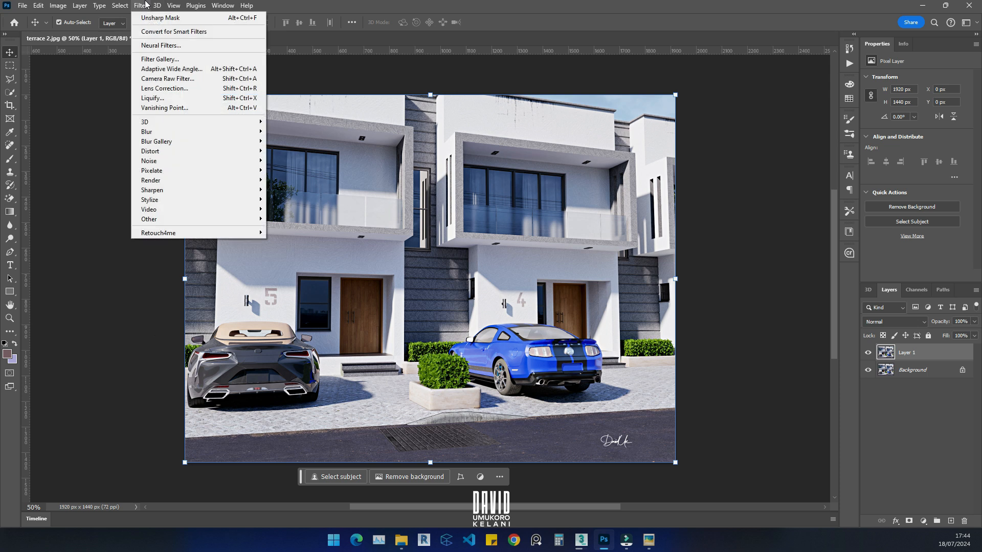
click(168, 79)
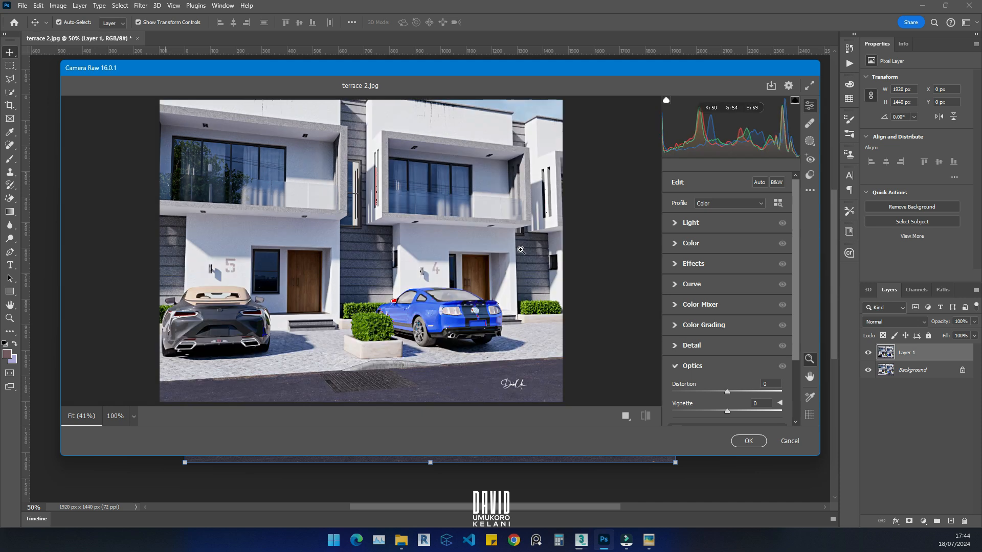
scroll(767, 333, down, 4)
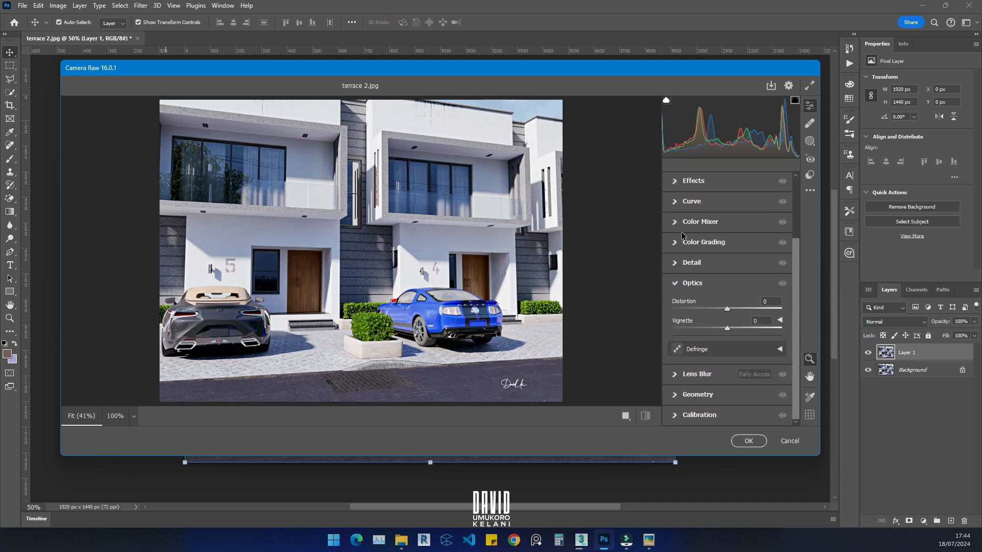
click(674, 181)
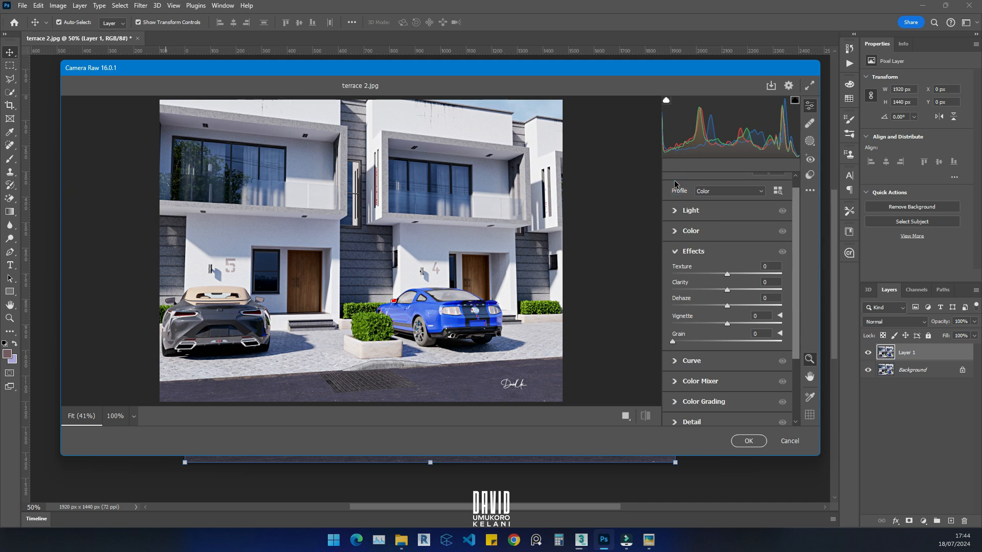
drag(727, 275, 740, 273)
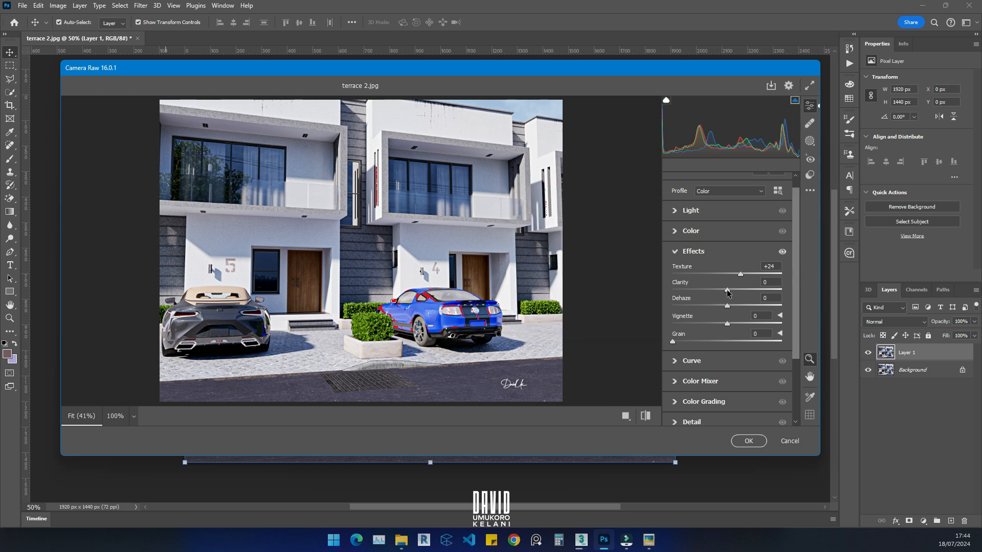
drag(731, 288, 736, 292)
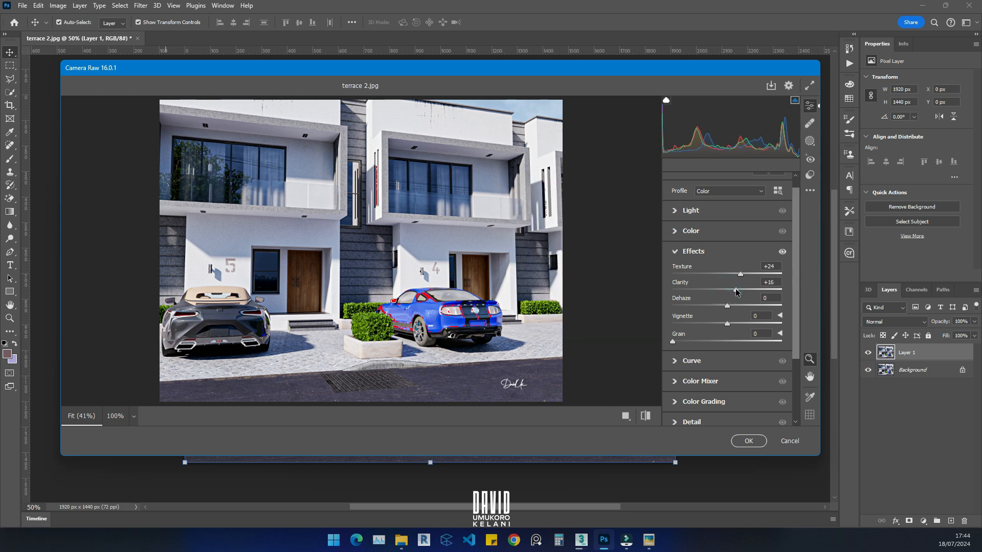
drag(736, 292, 723, 274)
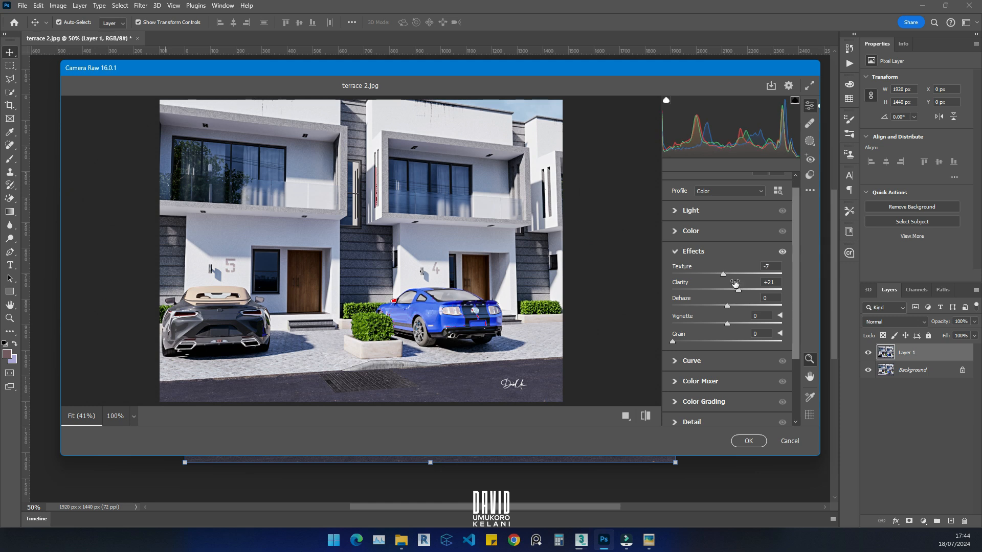
drag(738, 291, 742, 290)
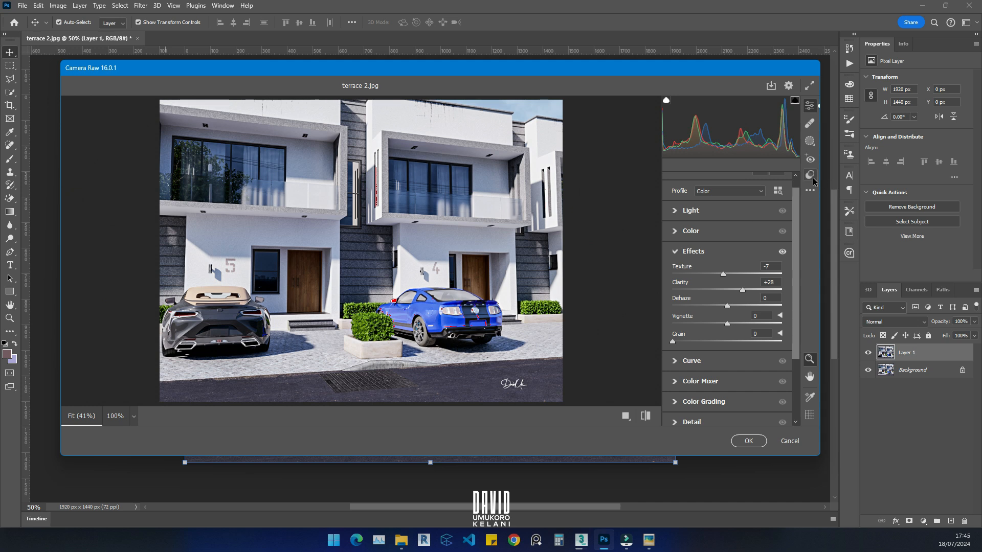
- Lower the Highlights to -32 in the Camera Raw light adjustments
scroll(796, 187, up, 1)
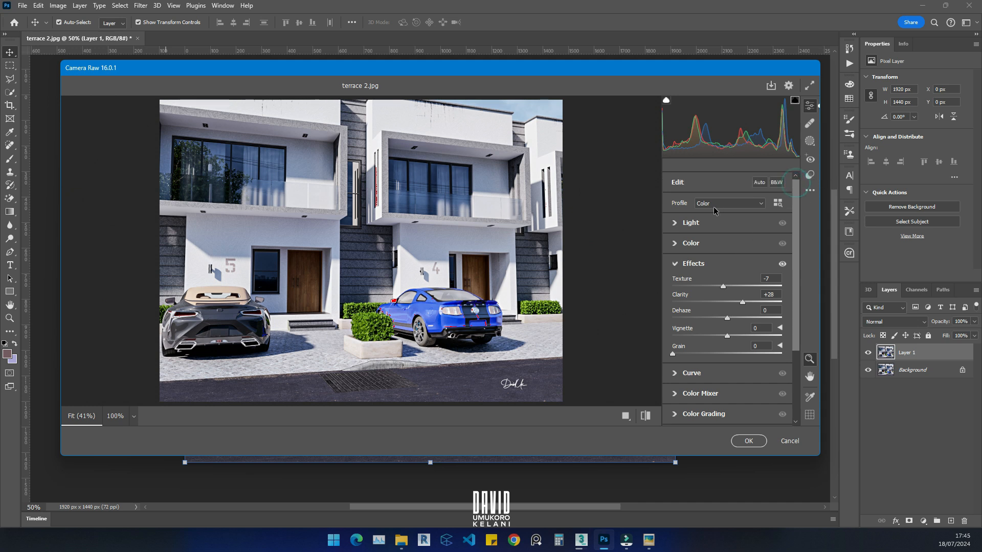
click(674, 224)
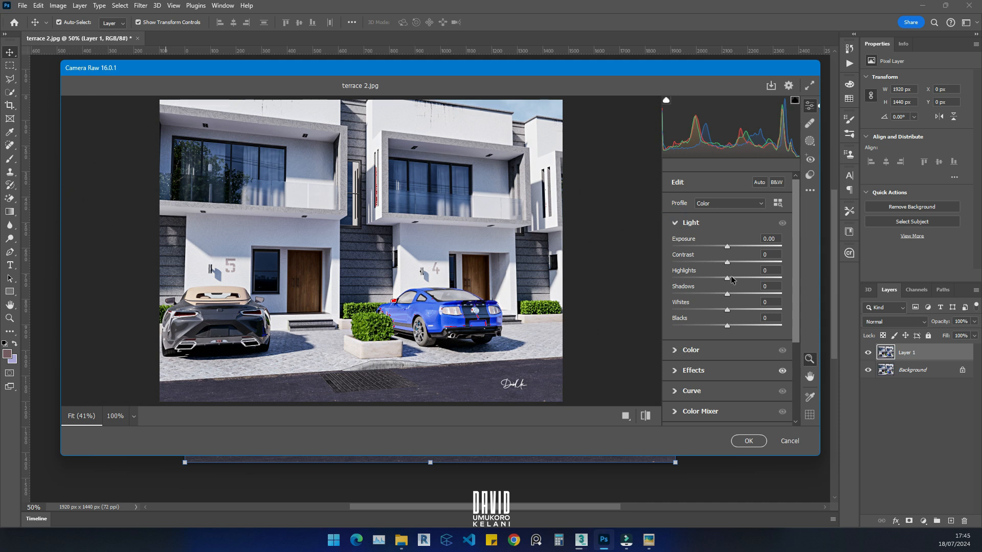
drag(727, 280, 716, 279)
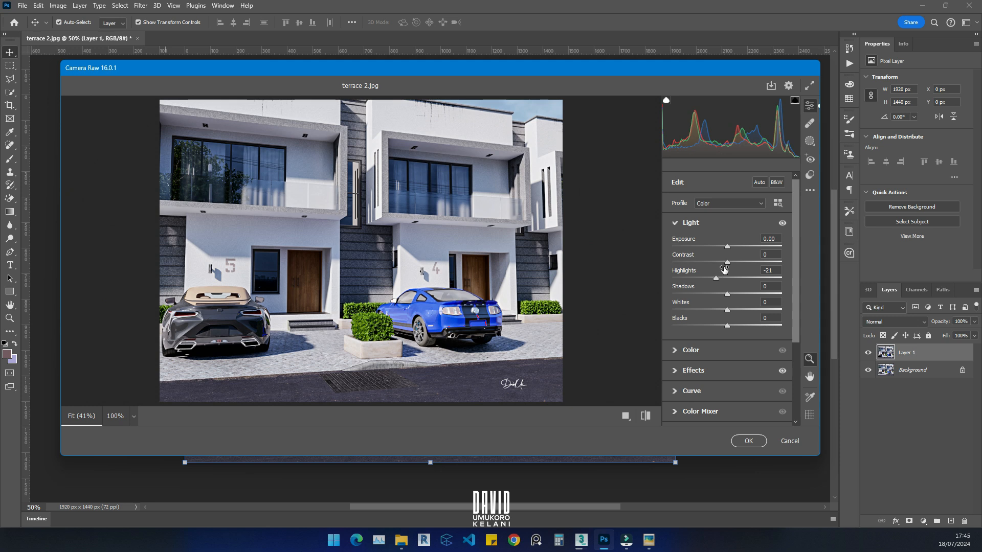
click(772, 271)
key(Down)
key(Down)
key(Down)
key(Down)
key(Down)
key(Down)
key(Down)
key(Down)
key(Down)
key(Down)
key(Down)
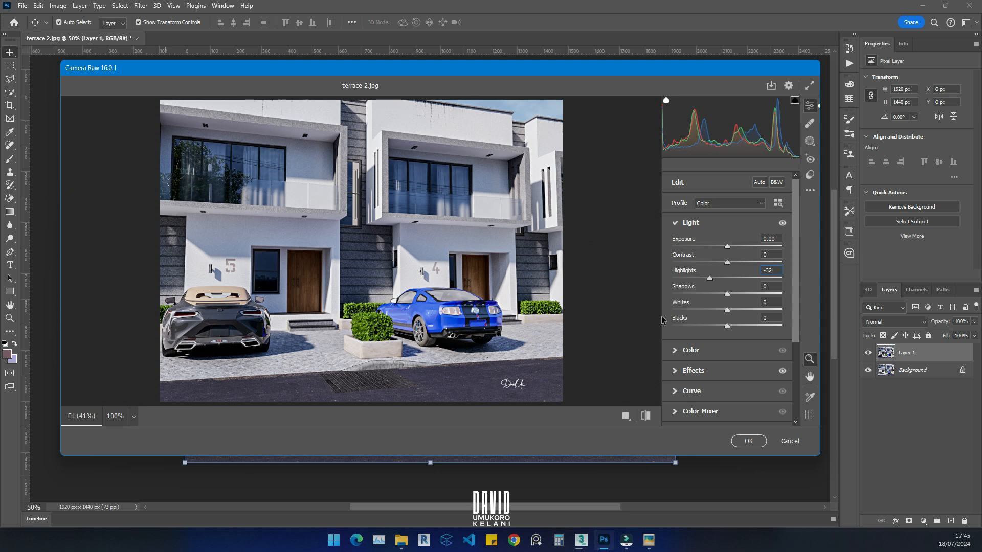
- Compare the before and after versions of the render and apply the Camera Raw adjustments
click(655, 416)
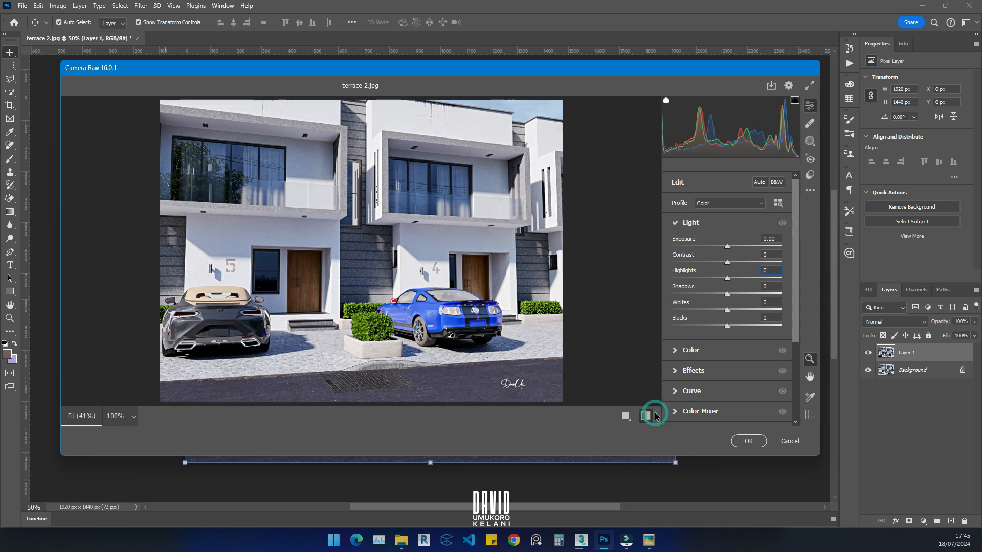
click(647, 416)
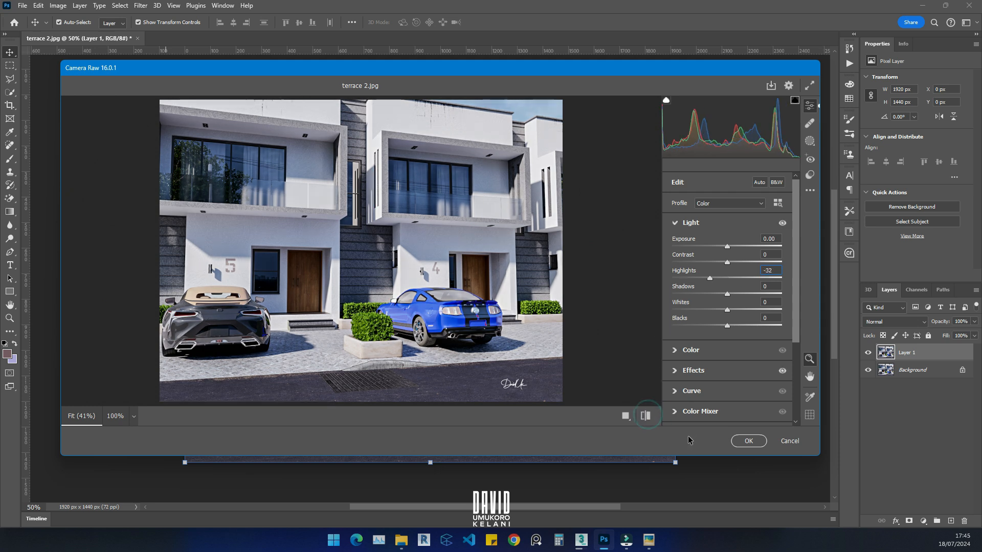
click(645, 417)
click(748, 441)
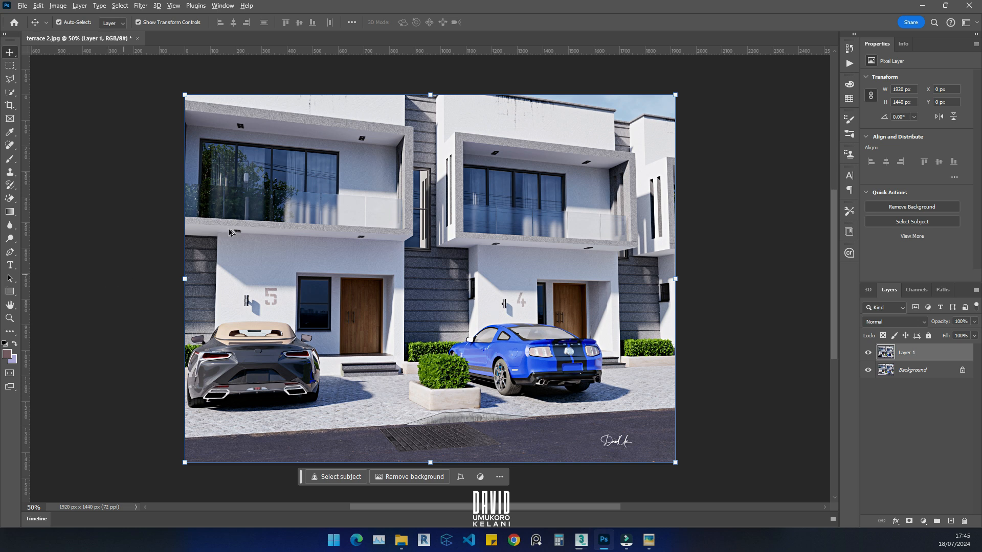
- Inspect the wall texture and balcony detail of the sharpened render up close and as a whole
scroll(228, 228, up, 5)
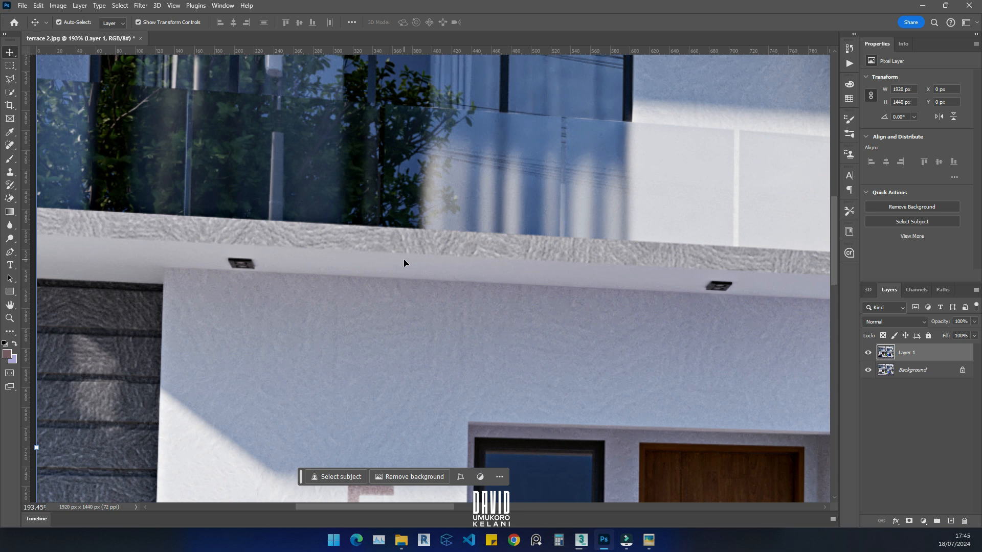
scroll(403, 258, down, 5)
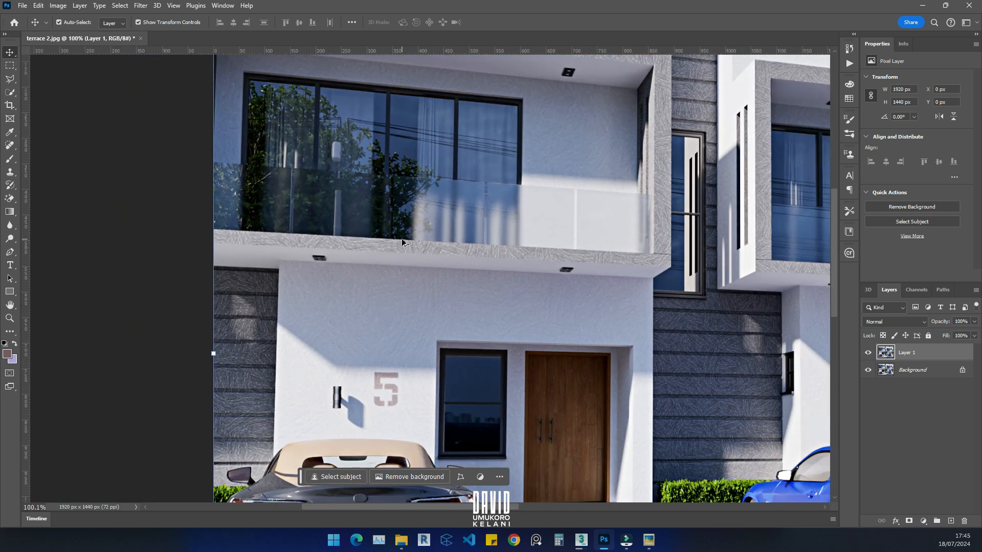
scroll(402, 241, down, 1)
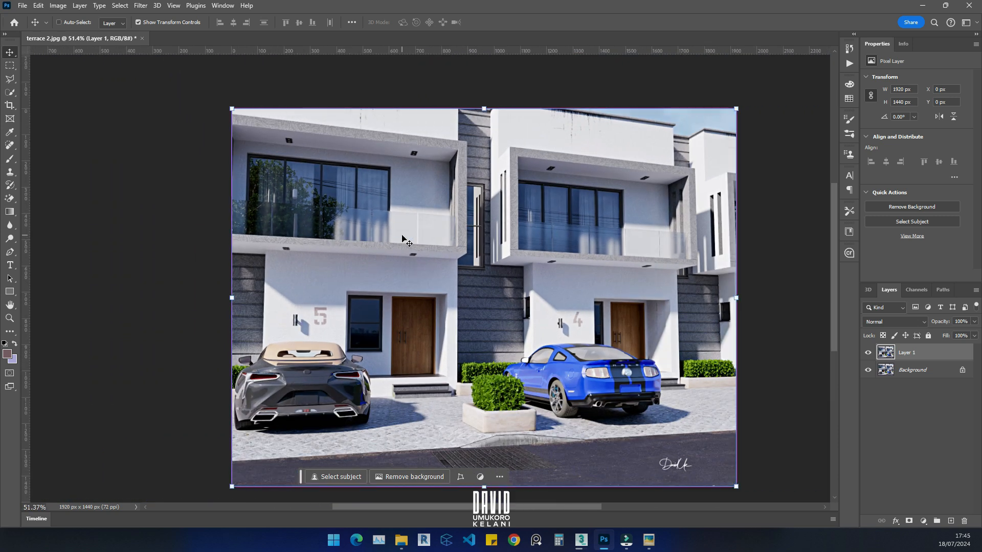
scroll(413, 221, down, 1)
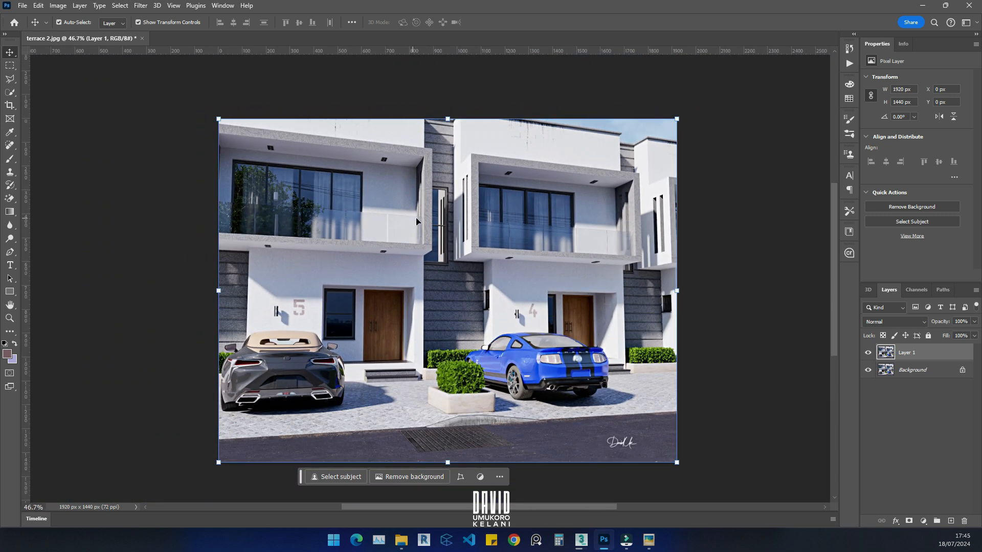
click(65, 7)
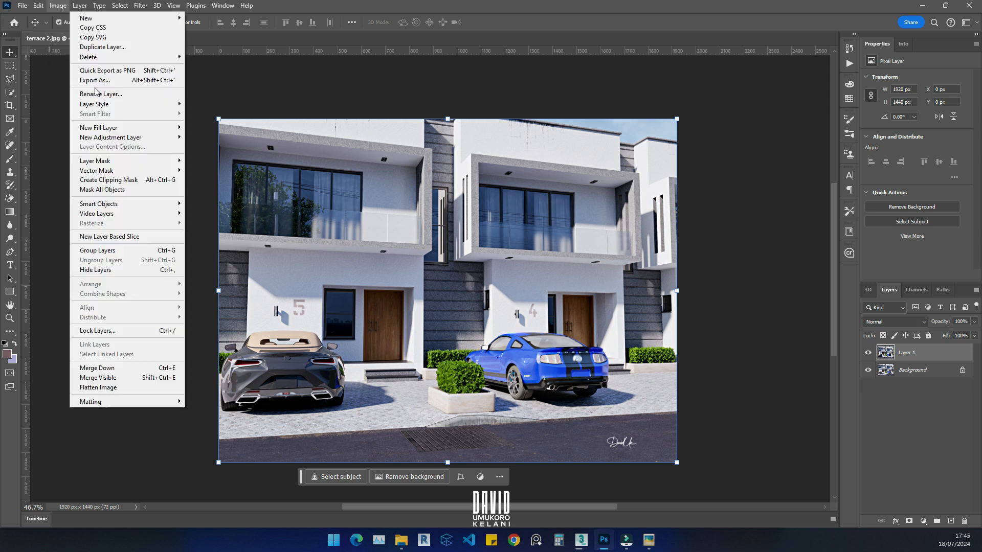
click(72, 79)
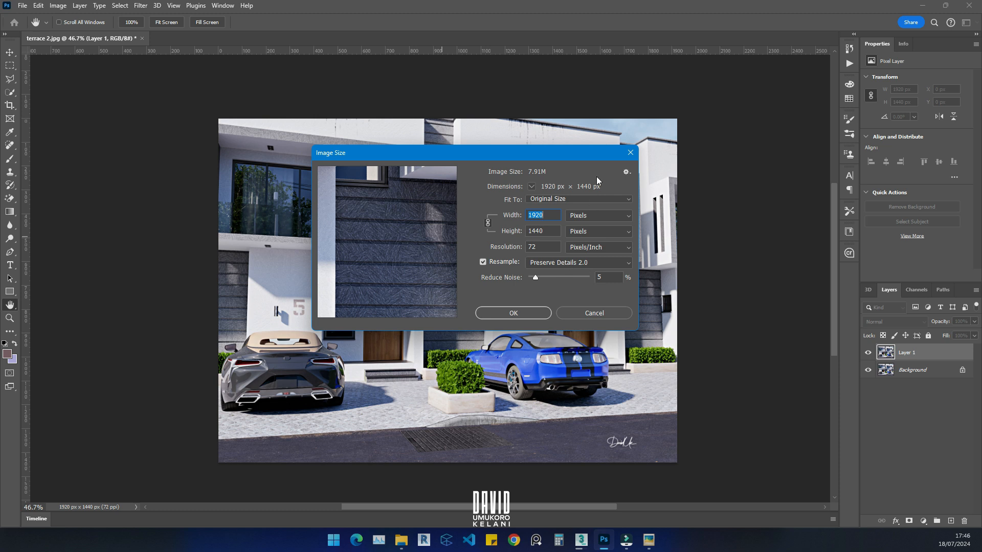
click(630, 153)
key(Escape)
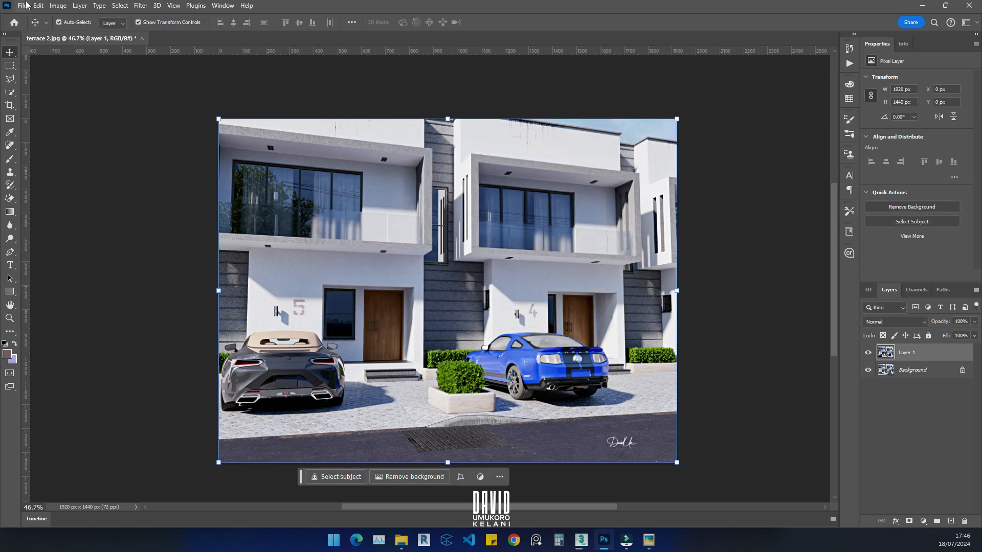
- Check in the Technology Previews preferences that Enable Preserve Details 2.0 Upscale is turned on, and close the preferences
click(24, 6)
mouse_move(38, 6)
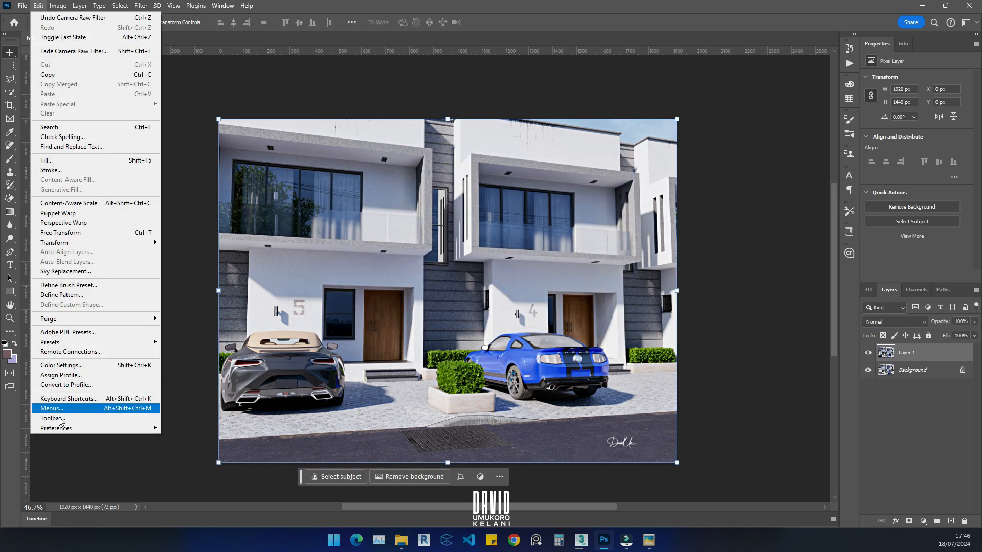
mouse_move(102, 429)
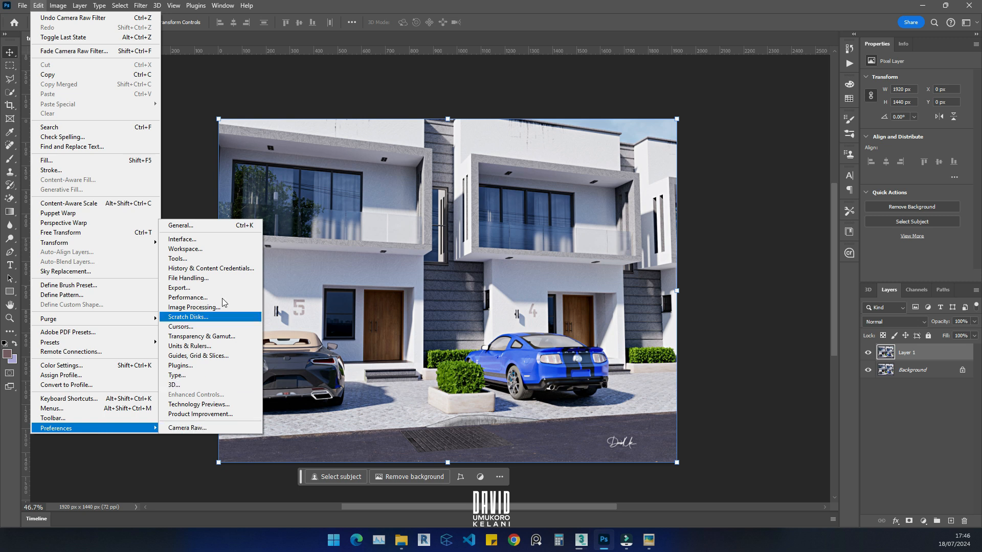
click(224, 226)
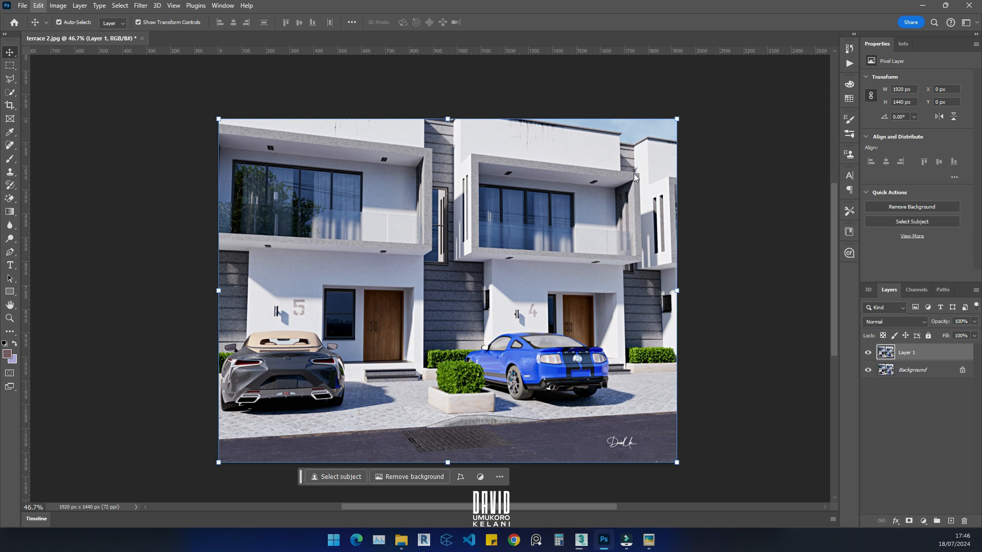
key(i)
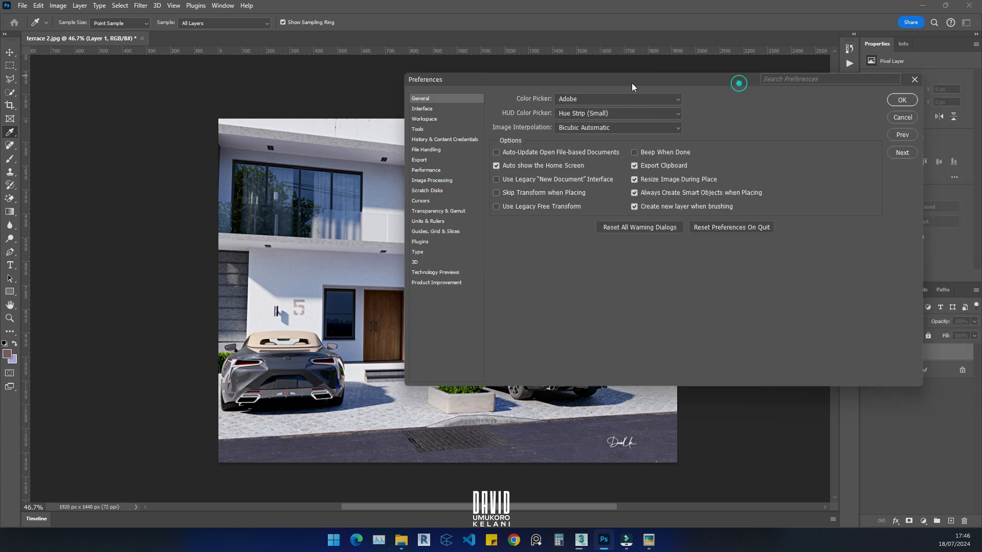
click(246, 279)
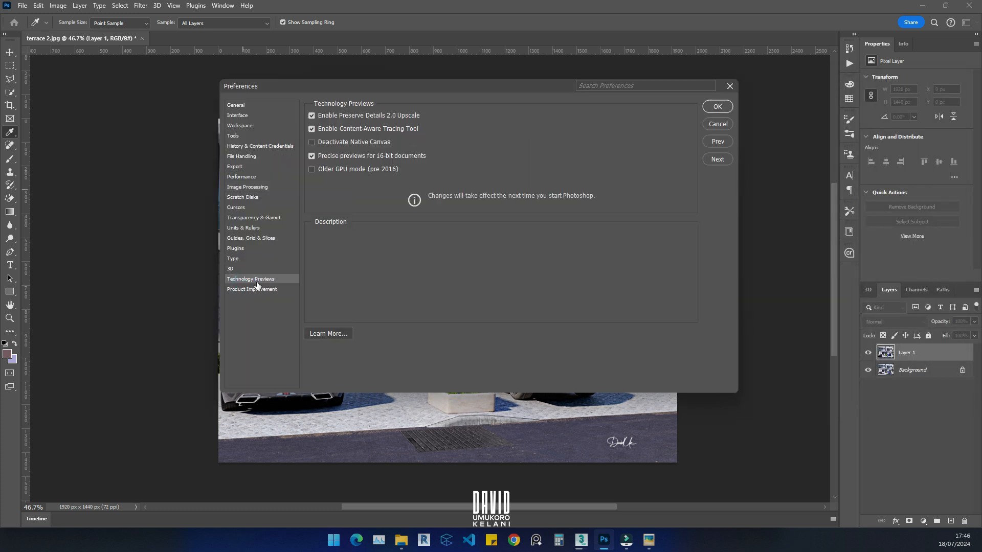
mouse_move(323, 117)
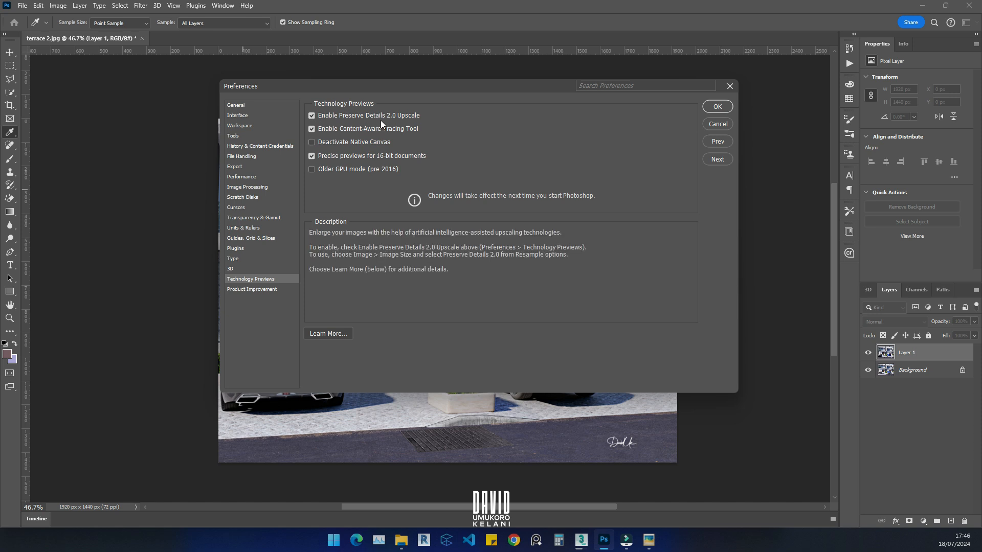
mouse_move(382, 128)
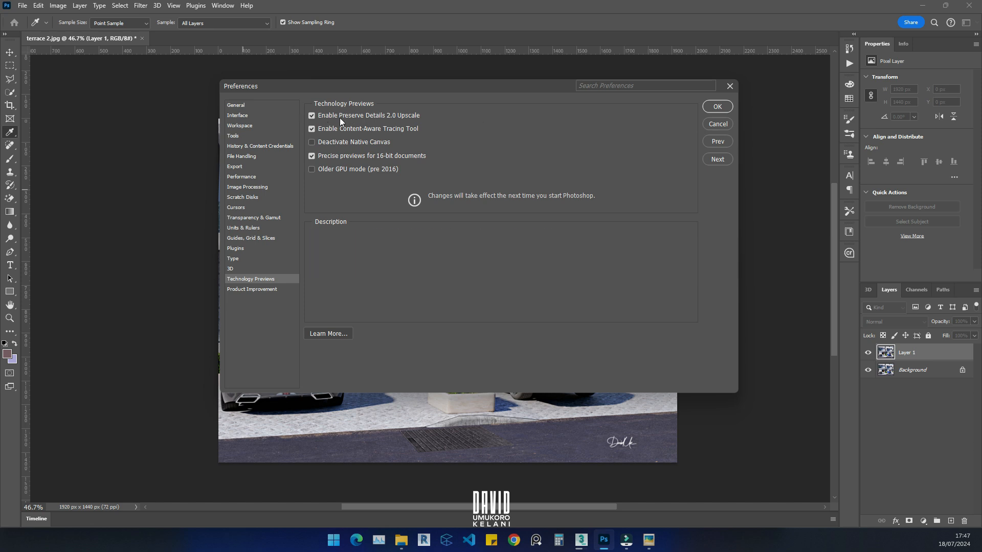
click(729, 86)
key(v)
- Start resizing the image with a resolution of 300 pixels/inch
click(61, 5)
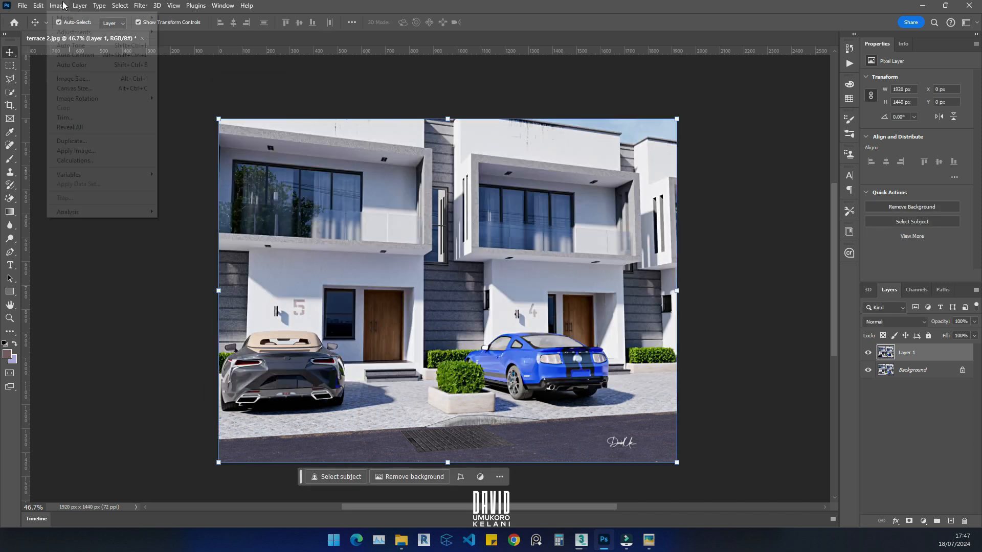
click(86, 78)
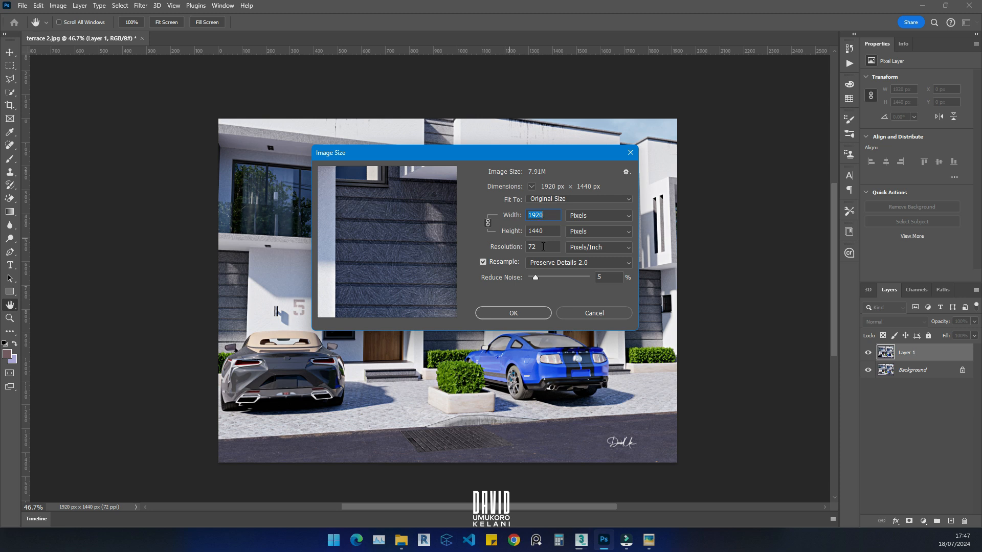
right_click(536, 219)
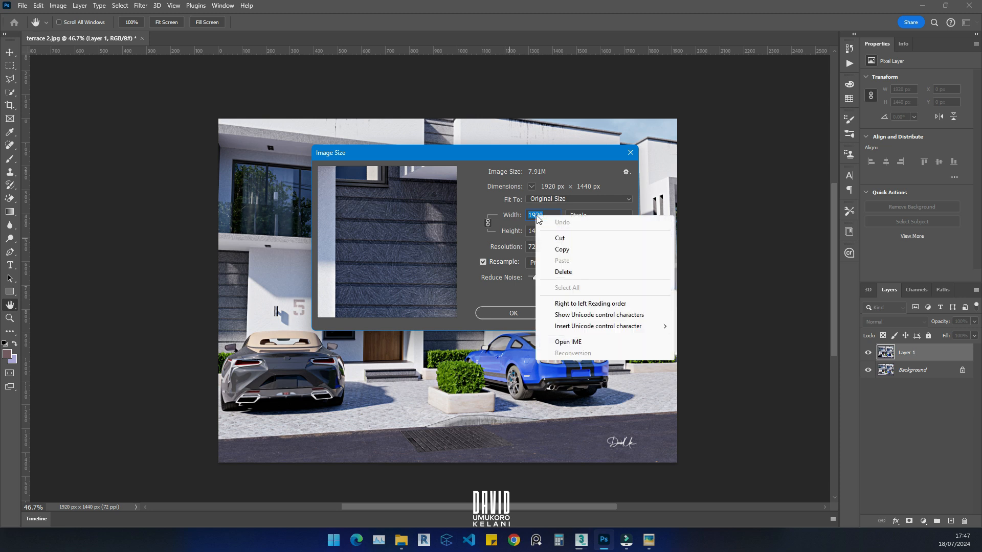
click(570, 249)
drag(543, 248, 513, 249)
text(3)
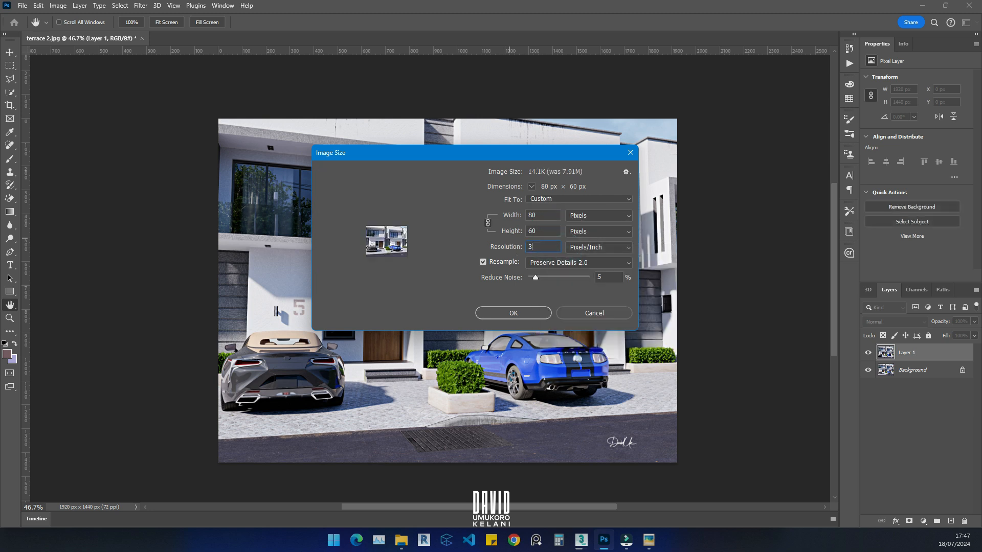
text(00)
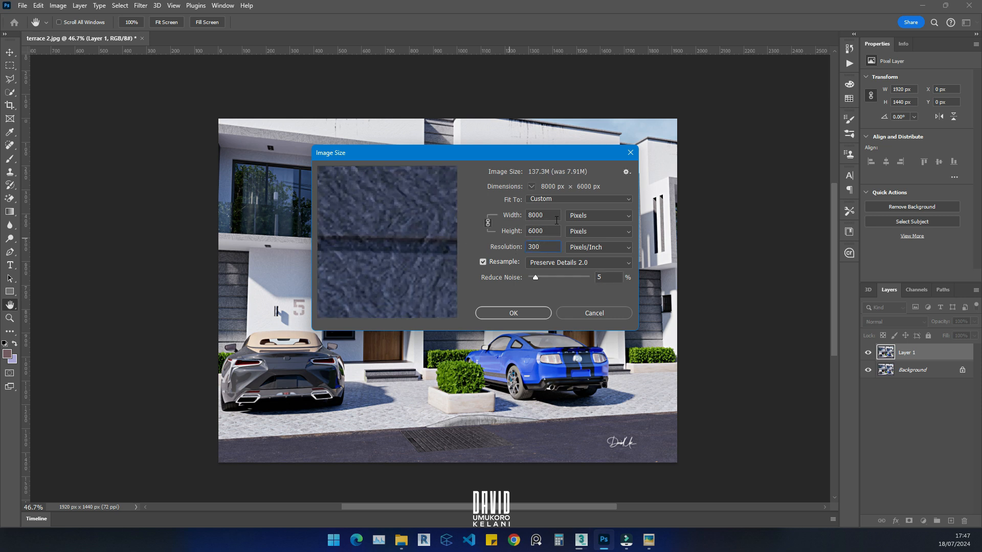
- Keep Preserve Details 2.0 as the resampling method and examine the wall surfaces in the resize preview
drag(364, 251, 378, 195)
drag(359, 231, 442, 259)
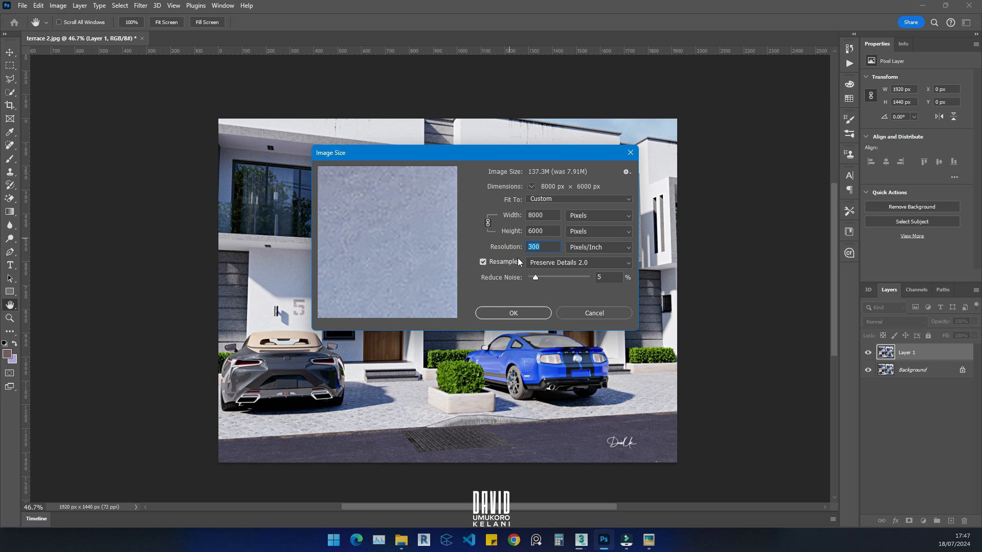
click(561, 265)
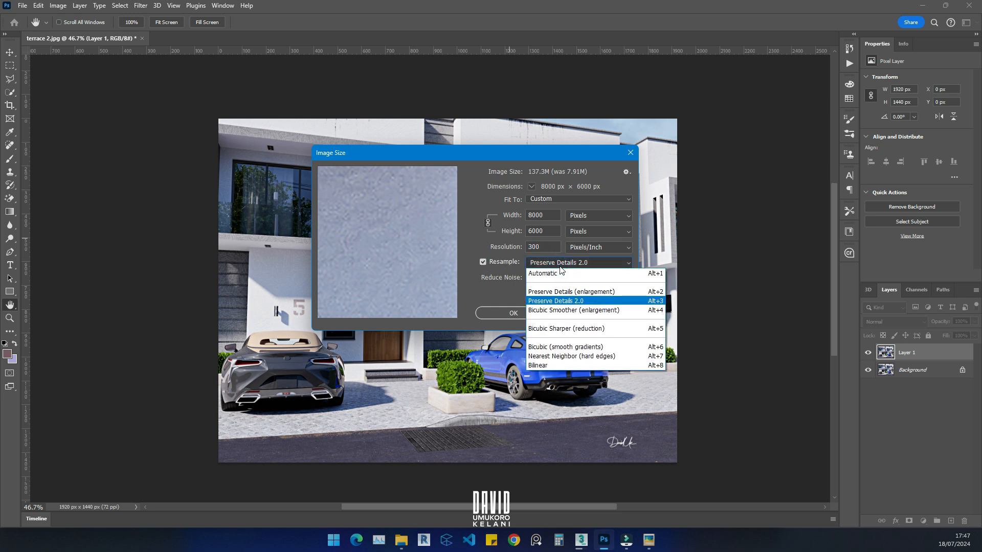
click(560, 266)
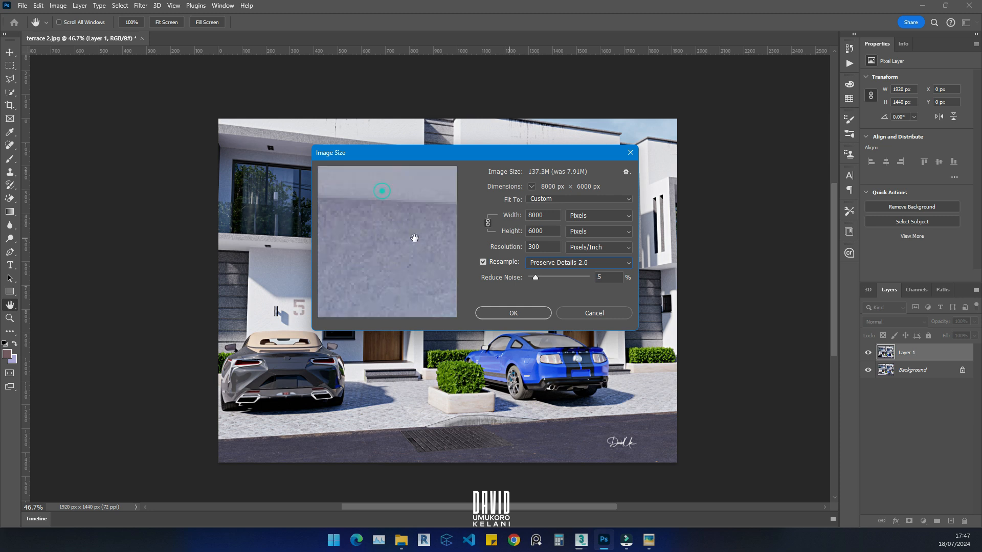
drag(383, 193, 406, 226)
- Set the image width to 4000 pixels, examine different areas in the preview and apply the resize
click(540, 215)
double_click(540, 216)
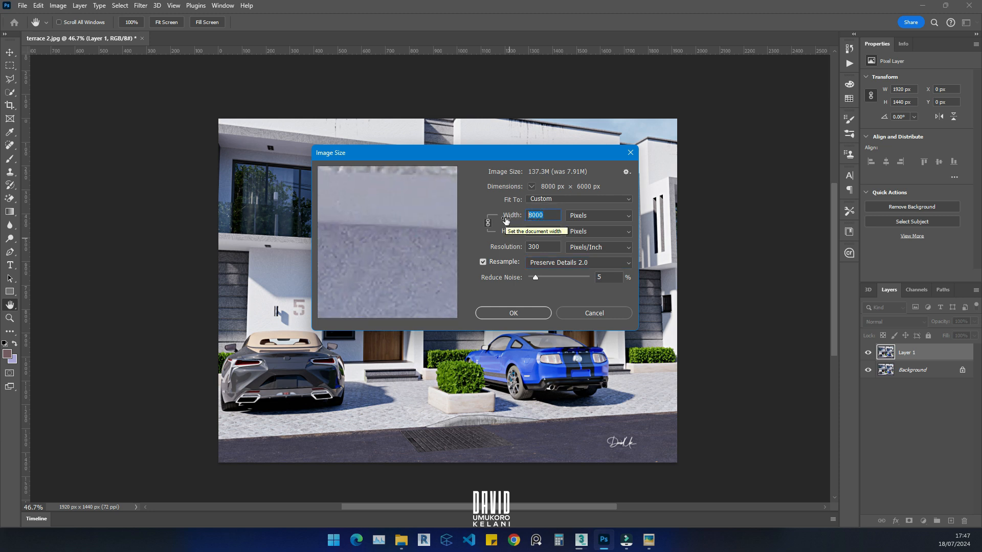
text(4000)
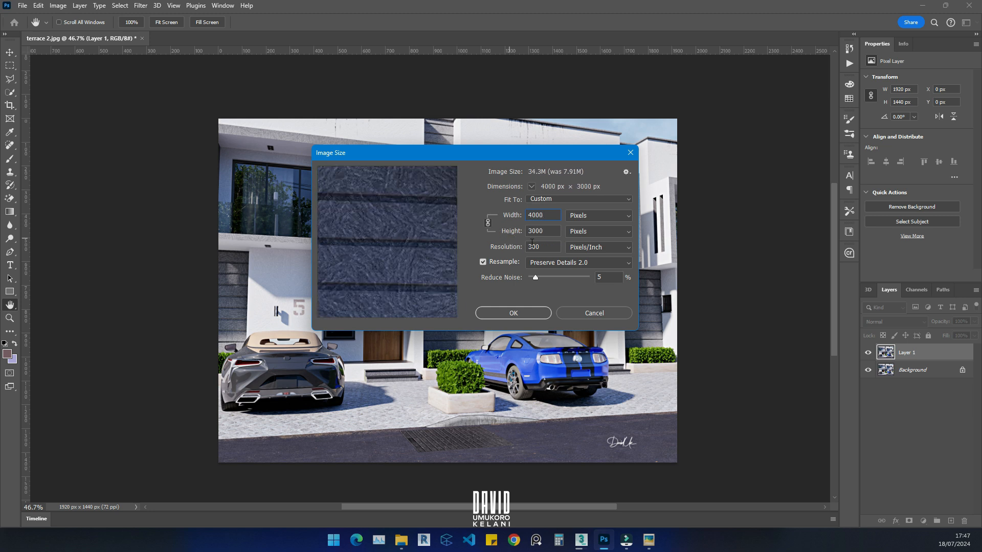
drag(400, 224, 443, 263)
drag(366, 209, 424, 229)
drag(383, 254, 421, 276)
drag(411, 233, 429, 275)
drag(391, 214, 456, 254)
drag(397, 233, 423, 198)
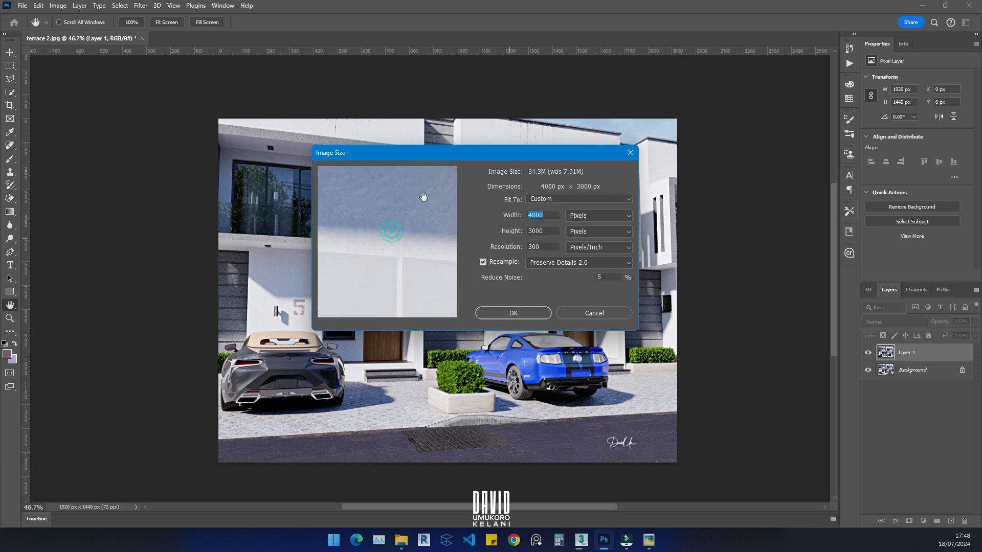
click(524, 312)
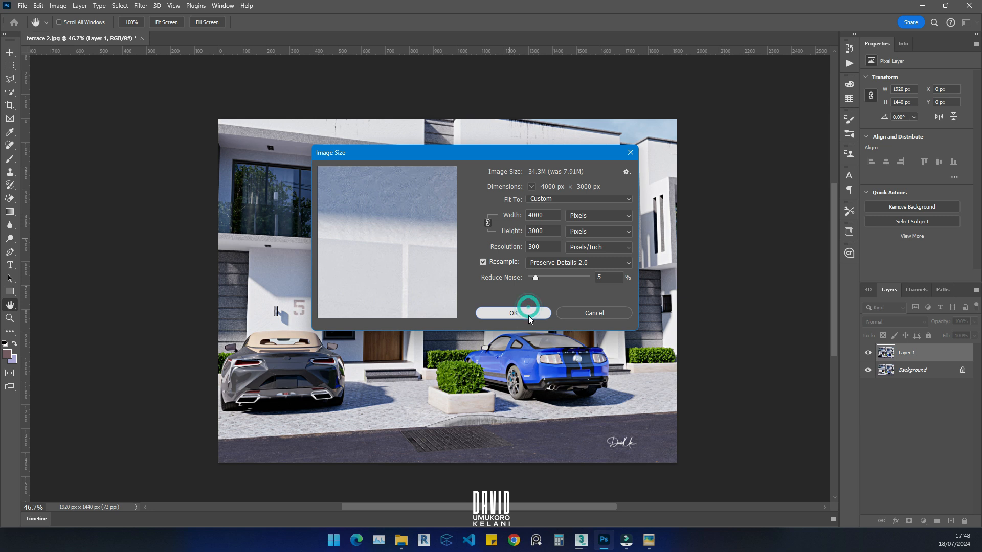
key(v)
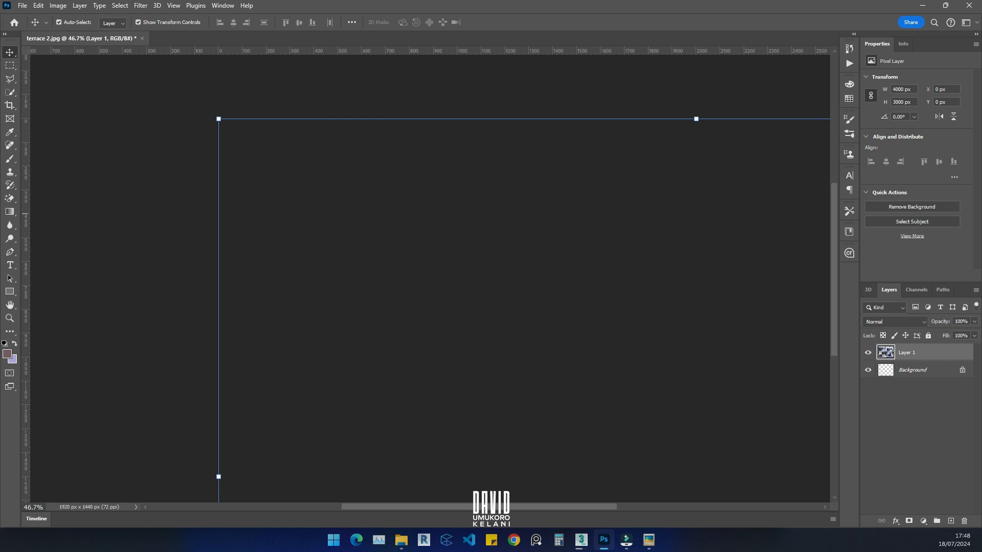
- Duplicate Layer 1 and apply a High Pass filter with a radius of 4 pixels to the copy
scroll(243, 199, down, 5)
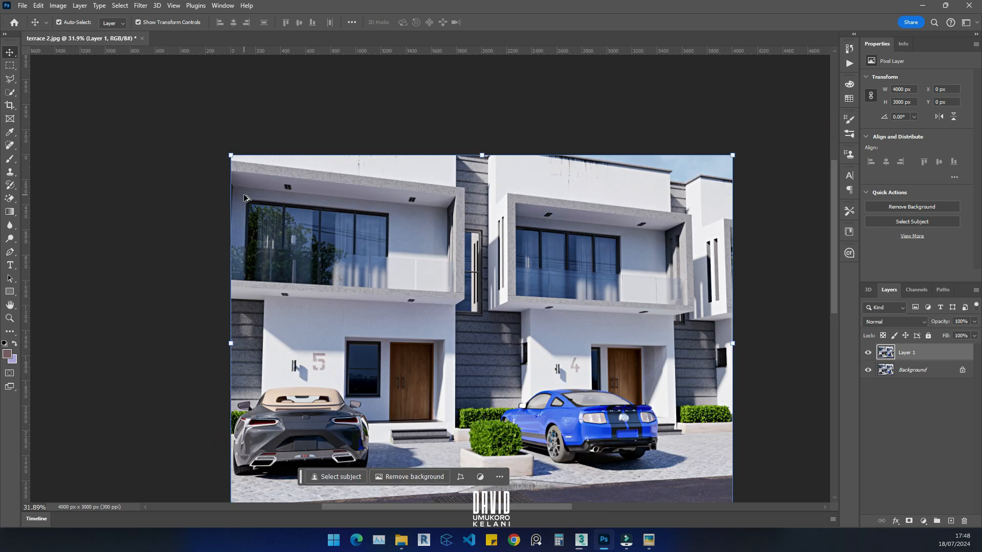
scroll(406, 350, up, 1)
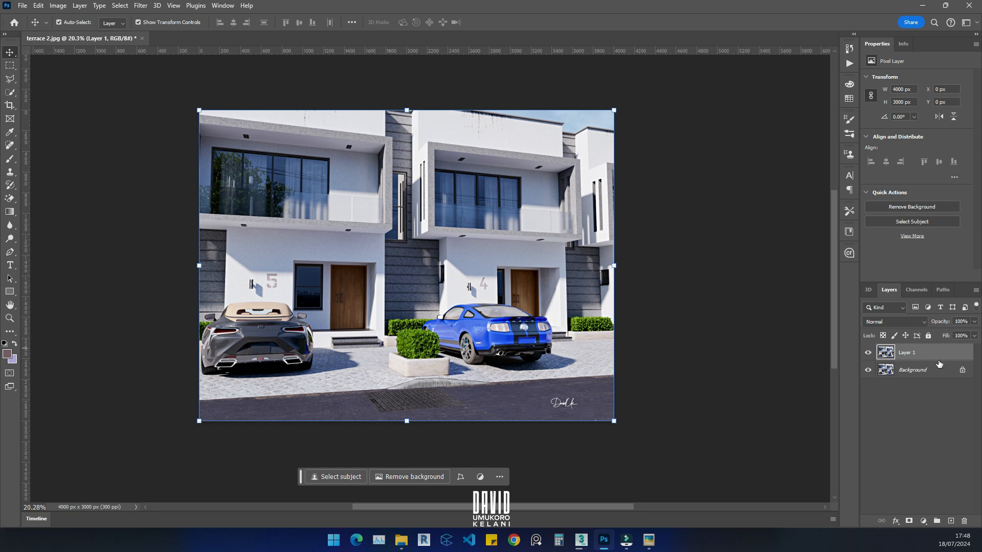
key(ctrl+j)
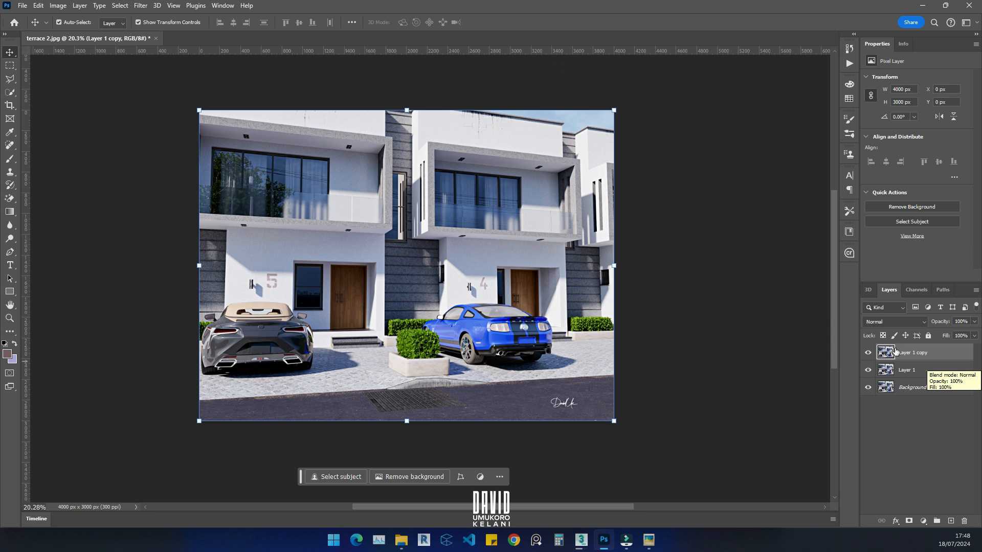
click(143, 6)
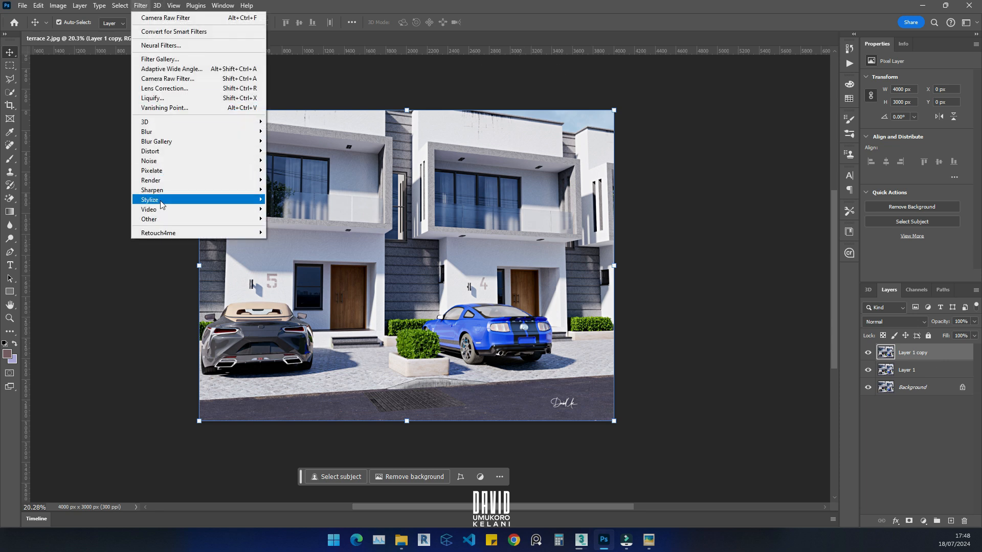
mouse_move(196, 217)
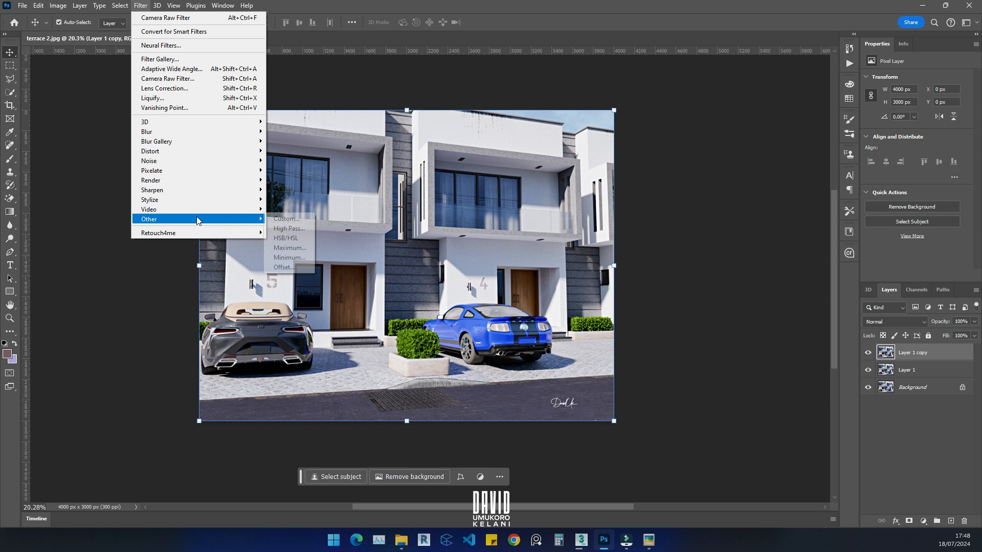
click(295, 228)
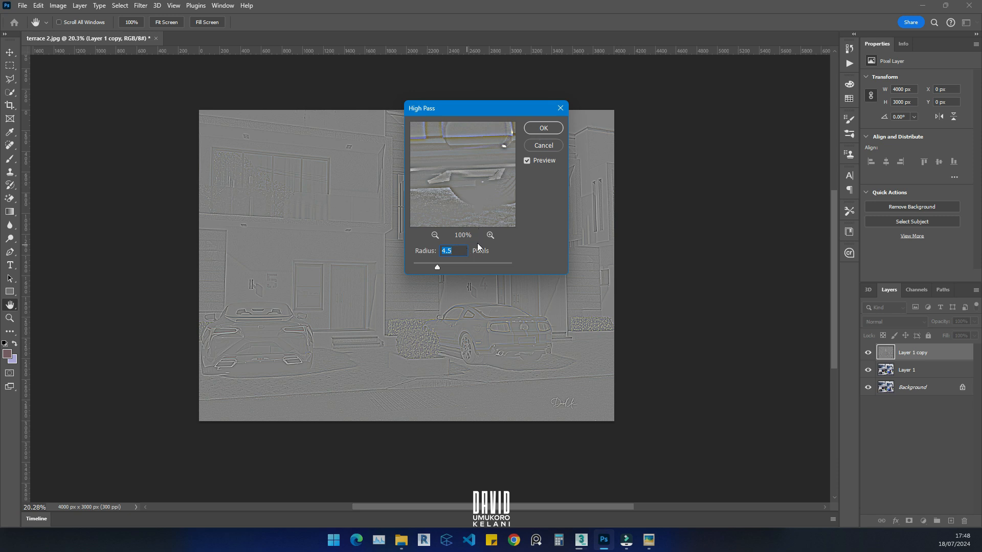
text(4)
click(543, 129)
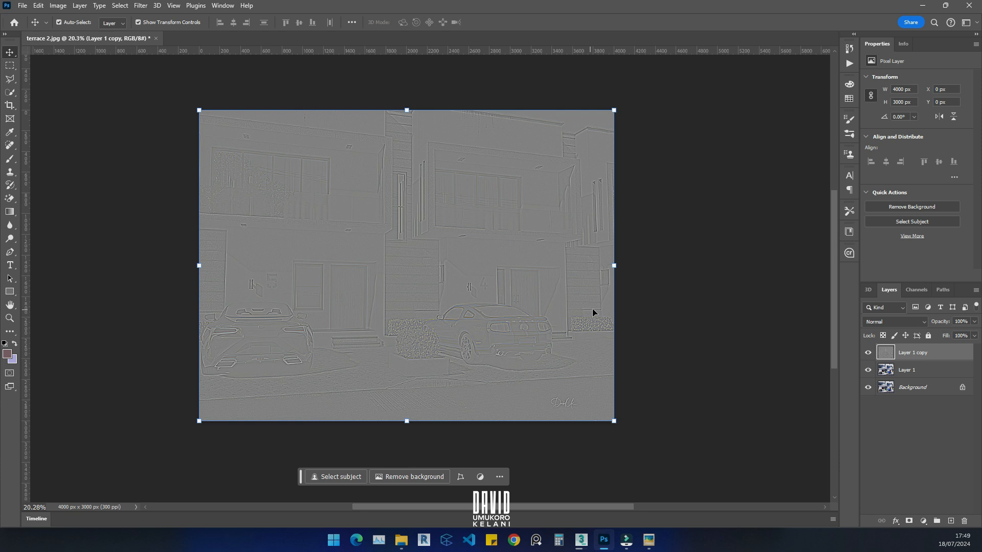
- Set the blend mode of Layer 1 copy to Overlay and compare the whole image with that layer shown and hidden
click(927, 327)
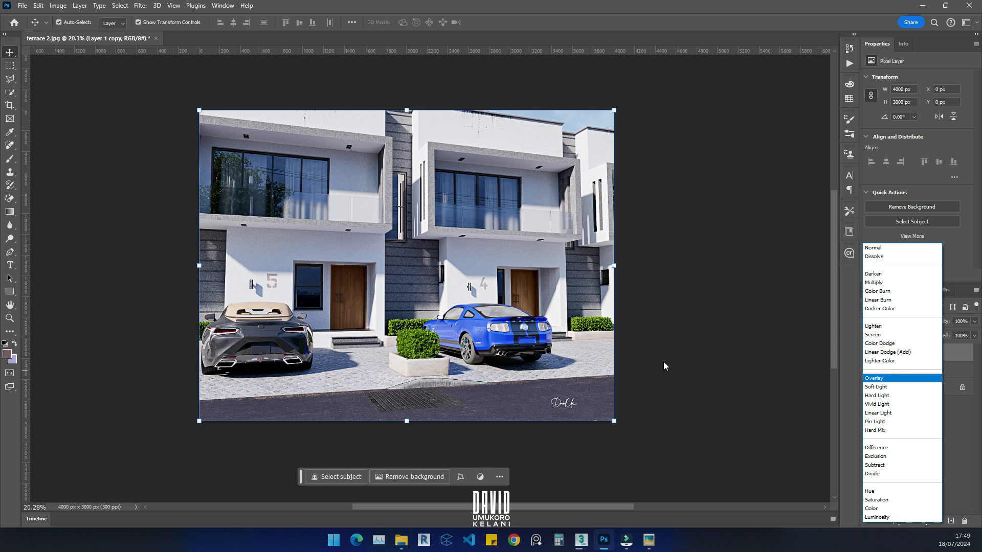
click(896, 379)
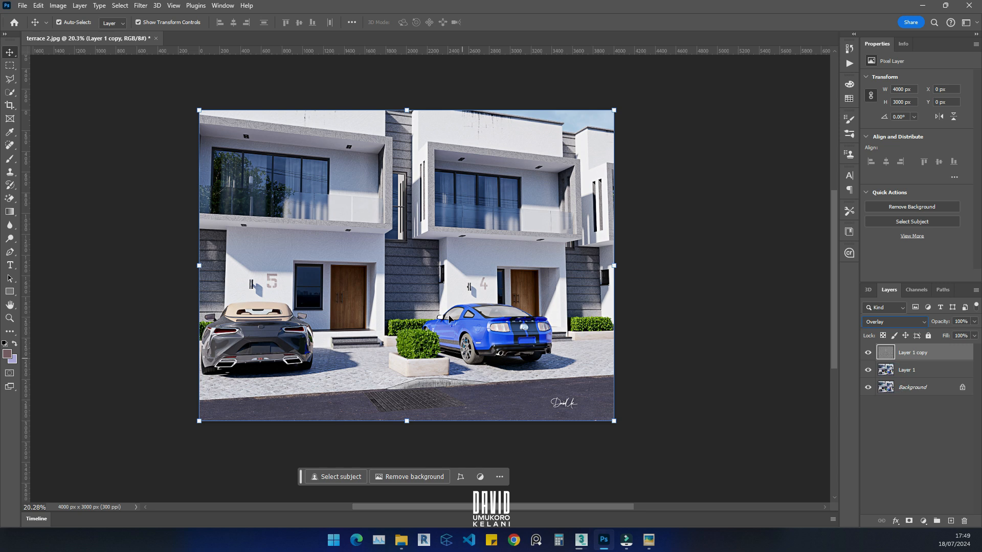
click(872, 355)
click(872, 355)
click(872, 355)
- Compare the blue car, planter and paving up close with Layer 1 copy shown and hidden
scroll(443, 354, up, 5)
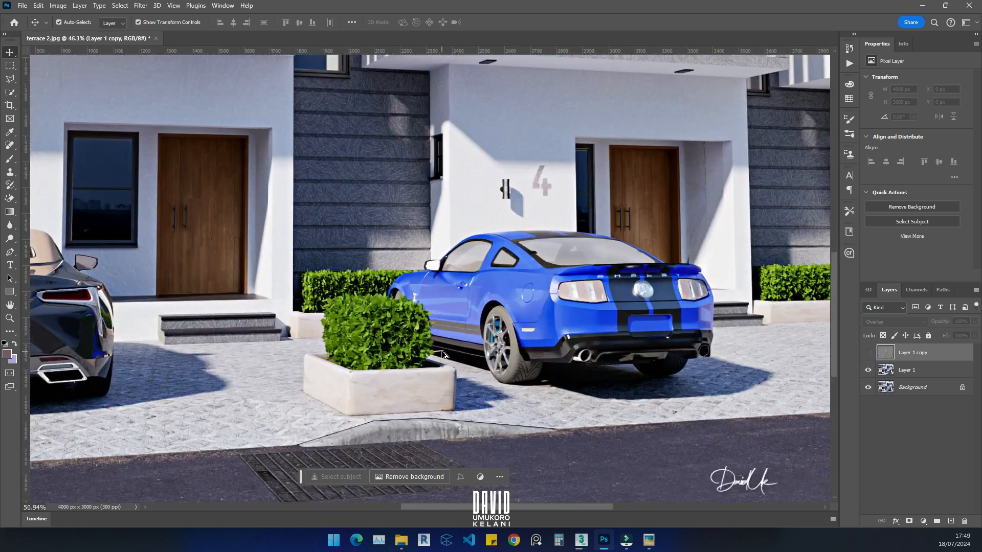
scroll(443, 354, up, 1)
scroll(443, 354, up, 1)
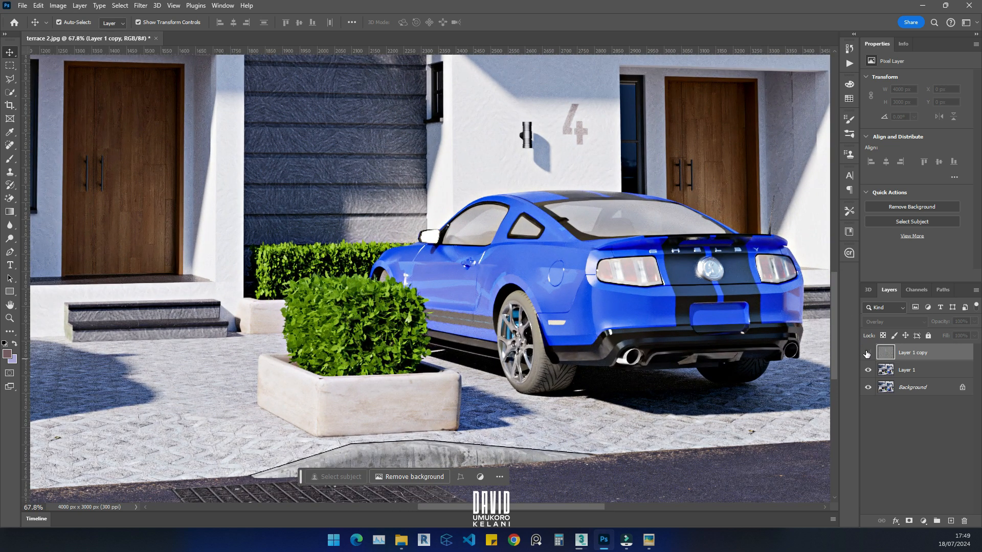
click(867, 353)
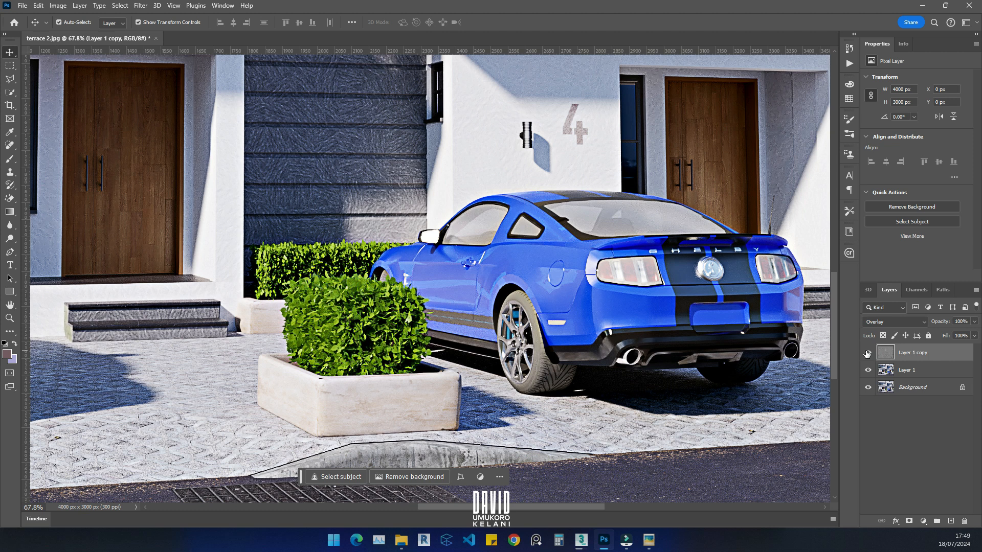
click(868, 353)
click(867, 353)
click(868, 353)
- Reduce the opacity of Layer 1 copy to 33% and compare the close-up with the layer shown and hidden
click(974, 322)
drag(974, 335, 950, 339)
click(867, 354)
click(868, 354)
click(867, 354)
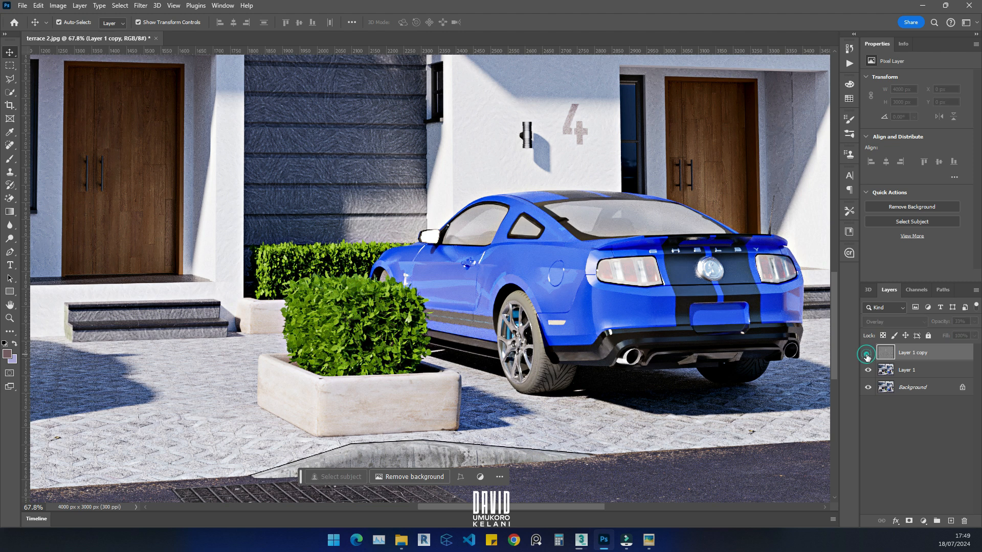
click(867, 354)
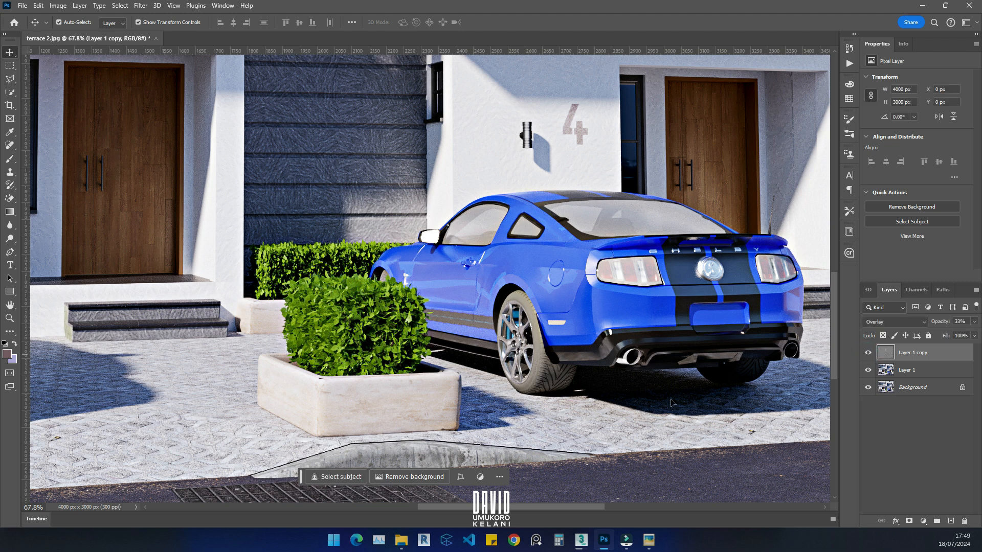
- Start exporting the sharpened image with Export As in JPG format and raise the quality towards High
scroll(622, 299, down, 5)
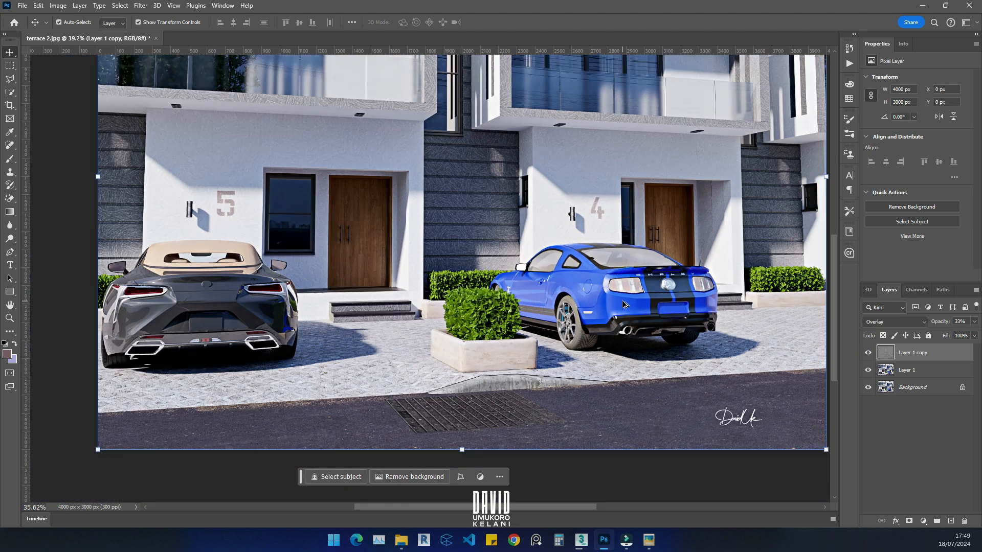
scroll(672, 241, up, 3)
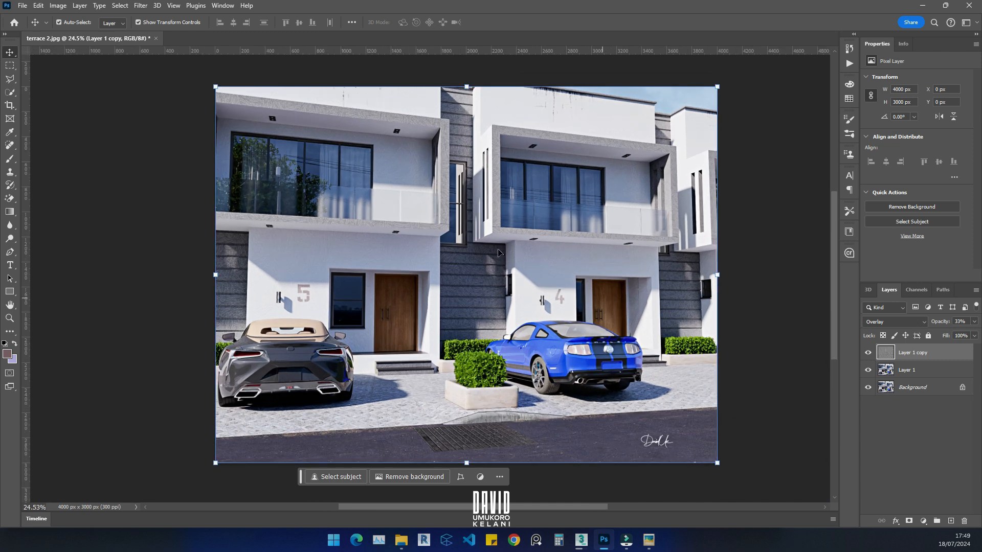
click(23, 6)
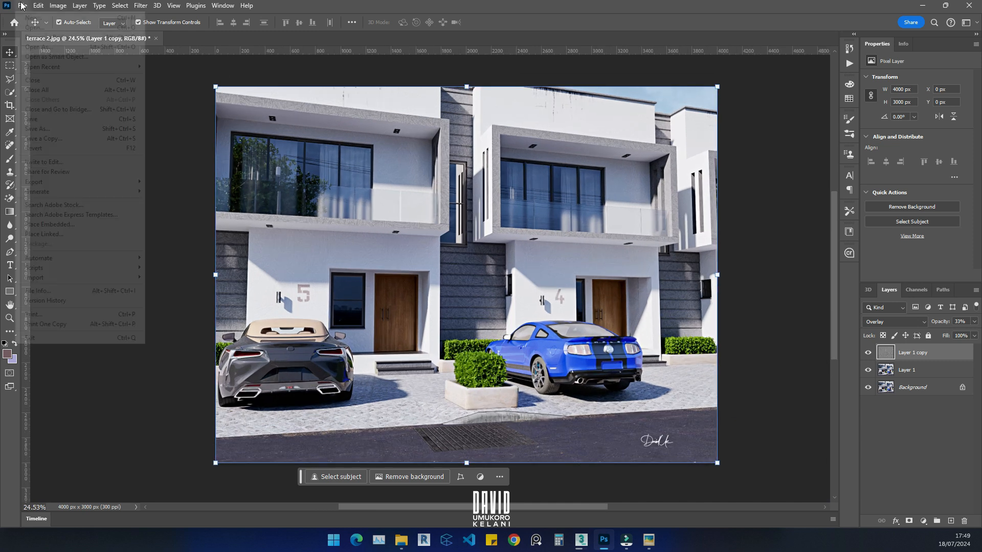
mouse_move(48, 186)
click(164, 191)
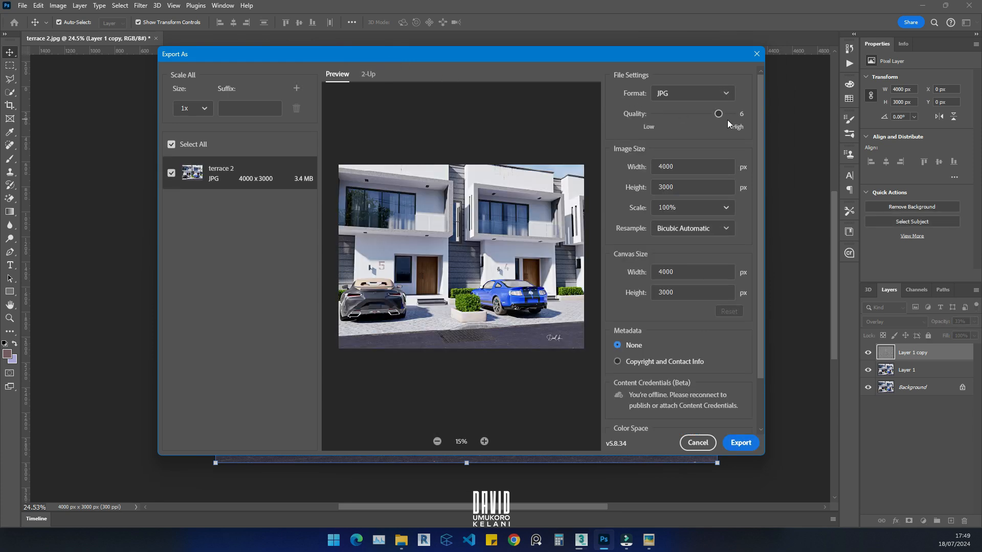
drag(718, 112, 731, 114)
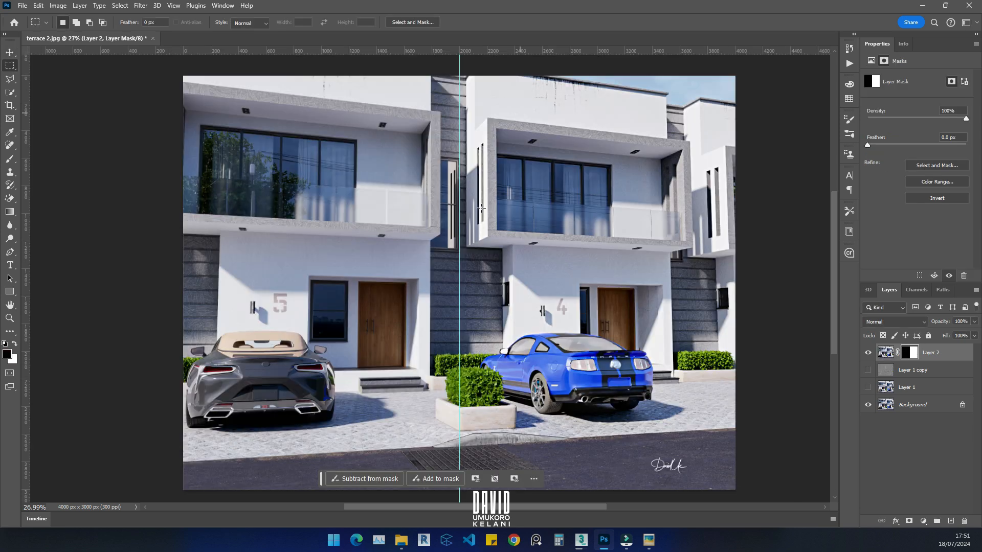
- Compare the textured walls and dark cladding between the two houses with the masked Layer 2 shown and hidden
scroll(500, 210, up, 5)
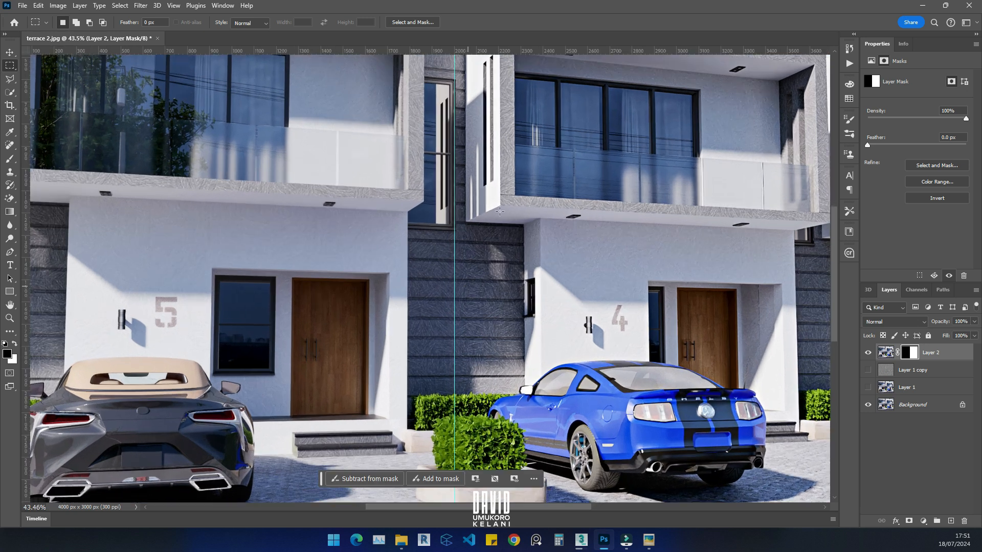
scroll(500, 209, up, 2)
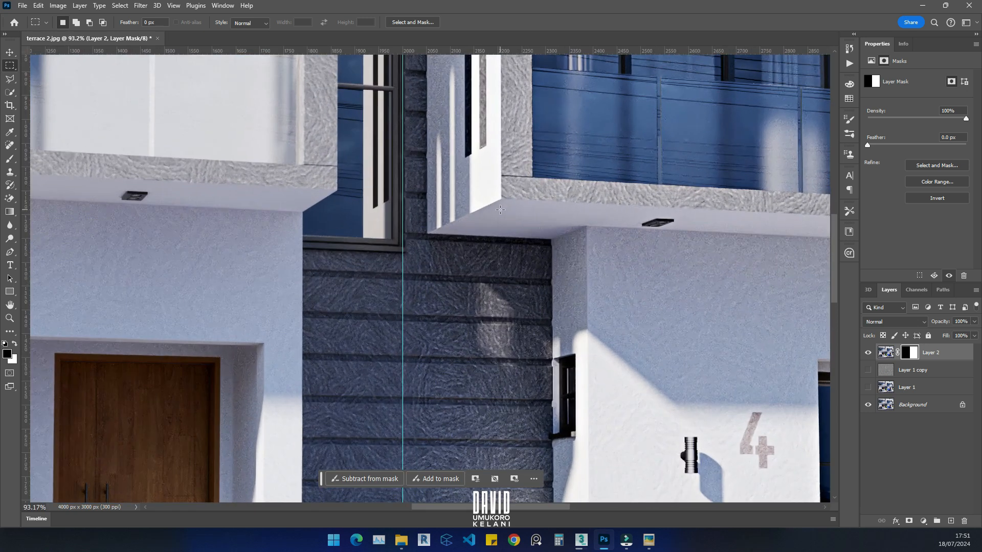
click(868, 350)
click(867, 351)
click(867, 350)
click(868, 350)
click(867, 351)
click(868, 351)
scroll(389, 251, down, 6)
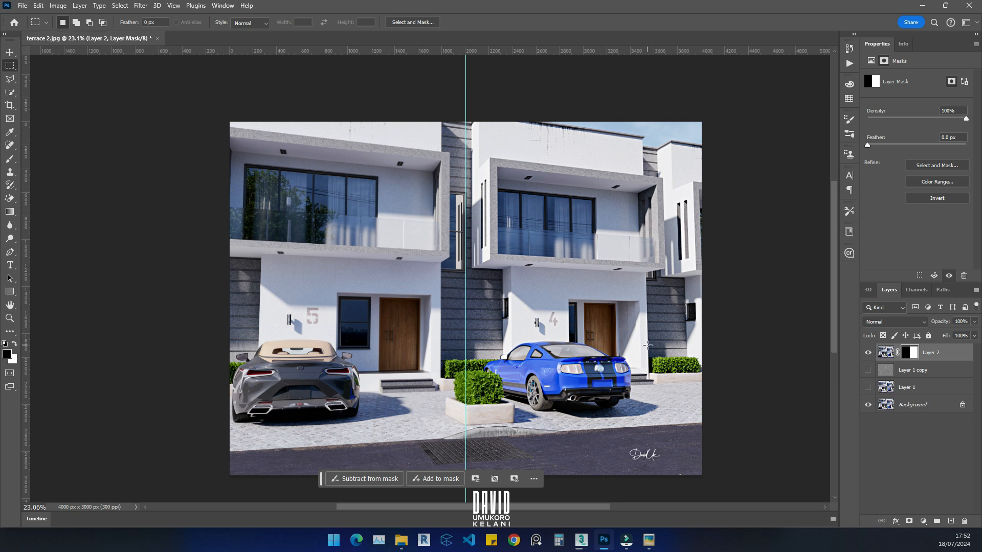
- Compare the whole image and the upper facade of house 4 up close with Layer 2 shown and hidden
scroll(649, 347, up, 1)
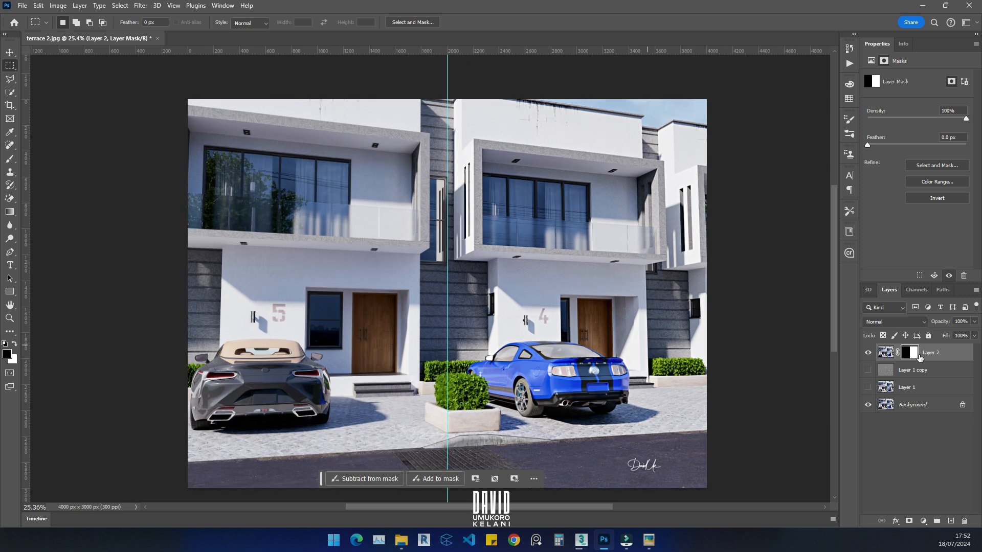
click(868, 353)
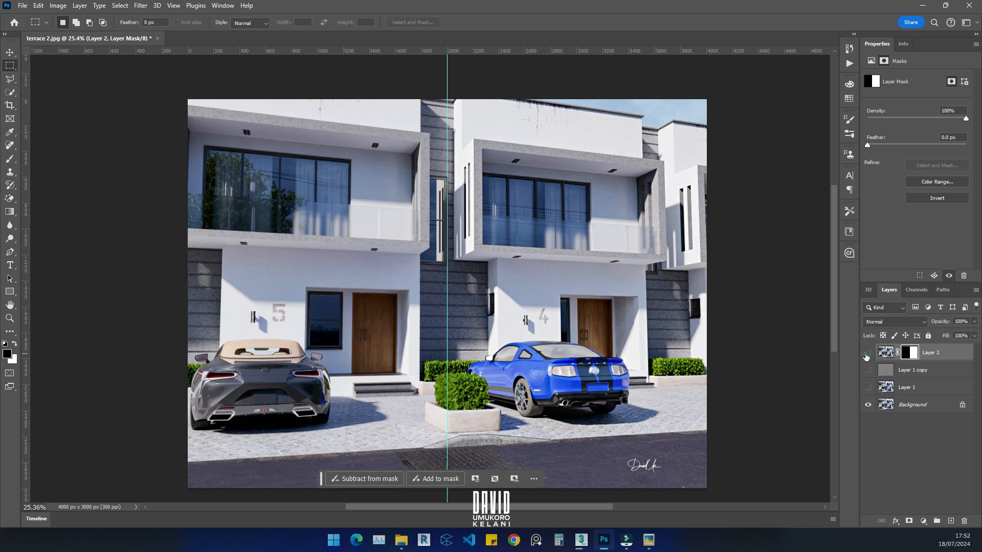
click(867, 353)
scroll(572, 103, up, 1)
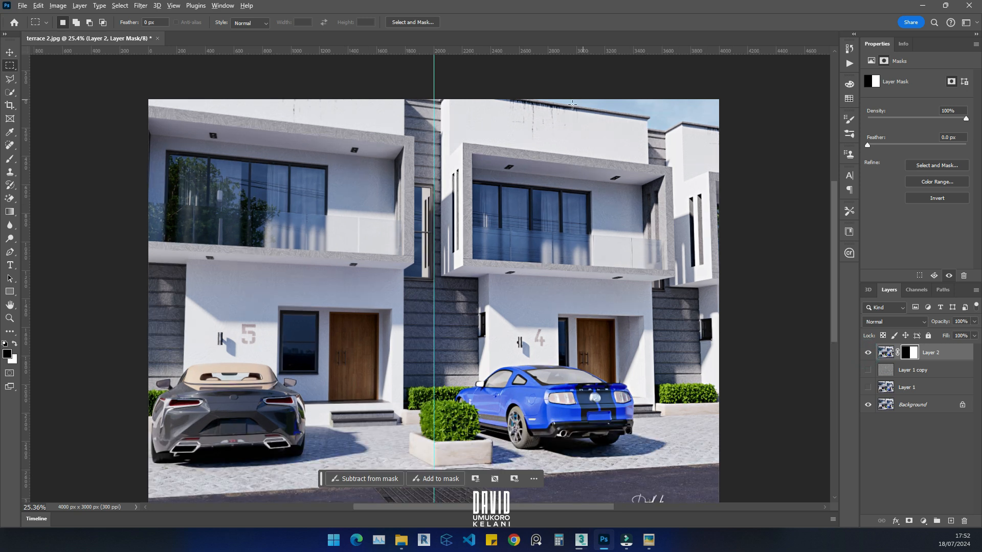
scroll(572, 104, up, 11)
click(867, 355)
click(867, 354)
click(867, 354)
click(867, 354)
click(866, 353)
click(866, 352)
click(865, 353)
click(865, 352)
click(865, 353)
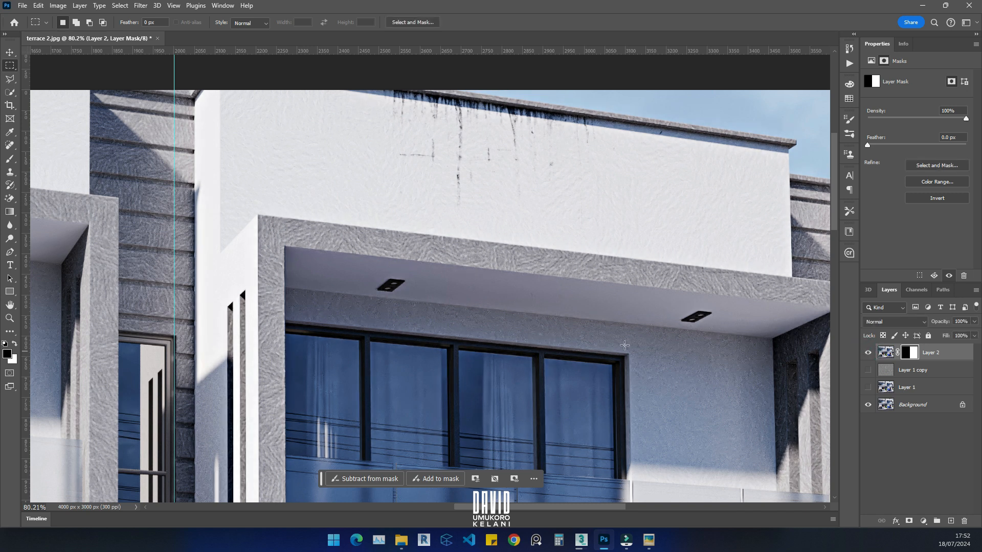
scroll(613, 342, down, 5)
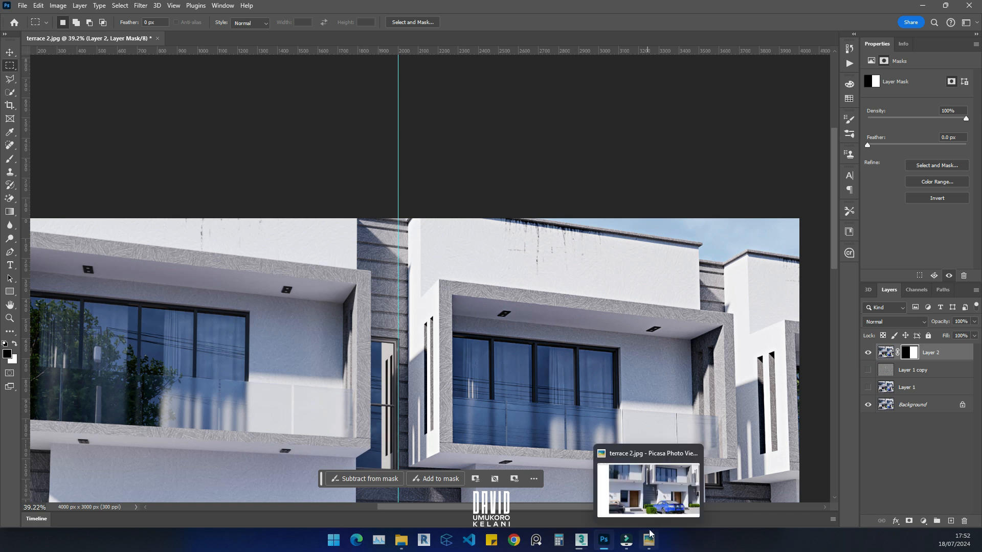
scroll(656, 177, down, 3)
scroll(512, 254, down, 3)
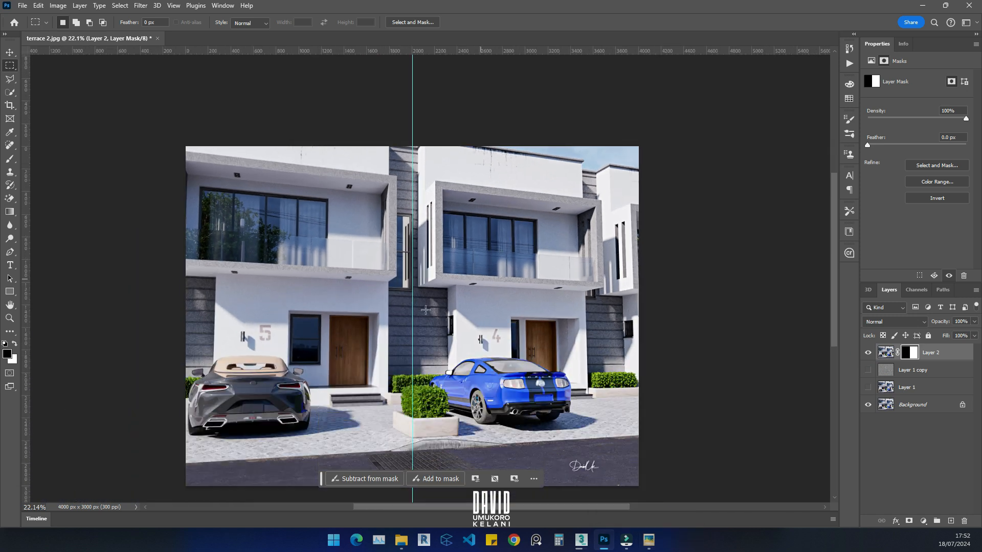
scroll(311, 415, up, 3)
scroll(429, 335, down, 1)
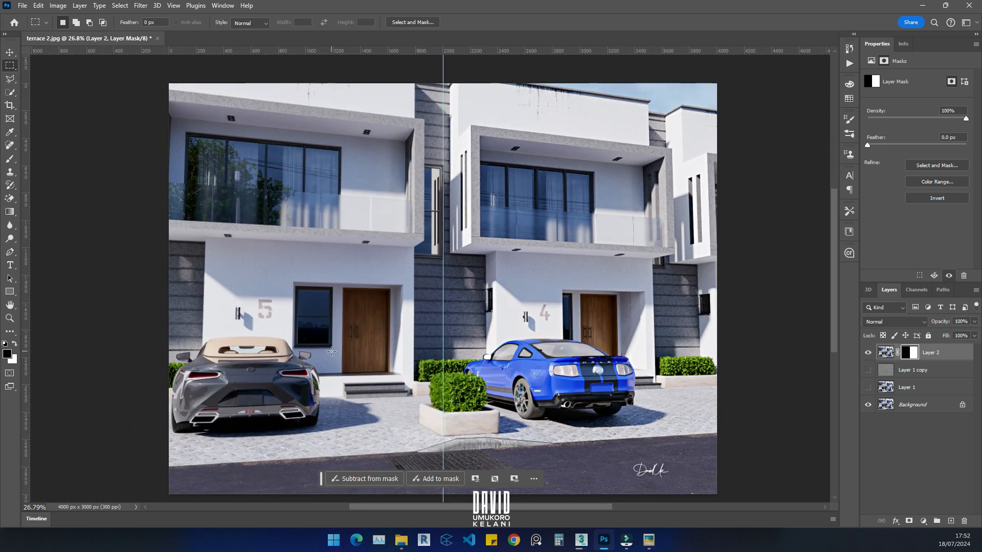
click(627, 540)
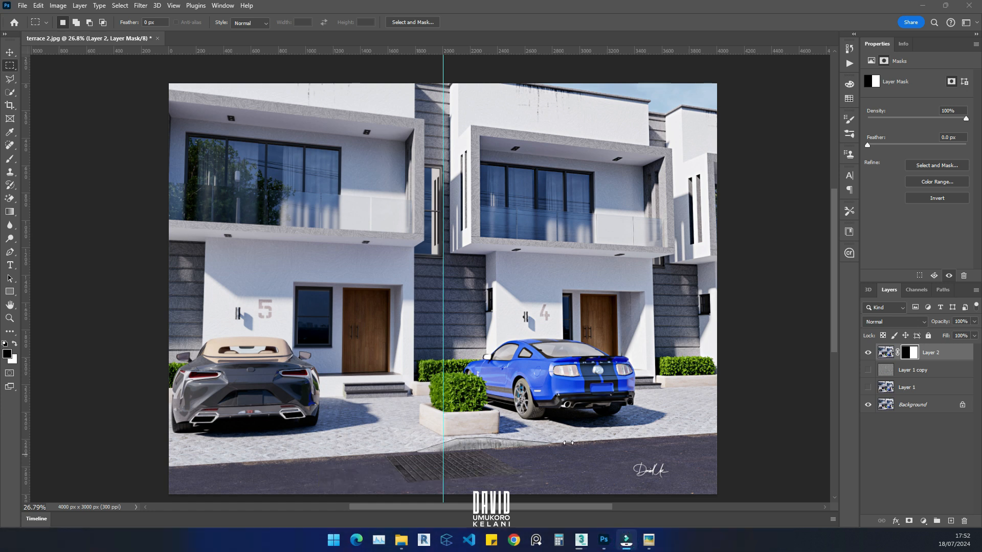